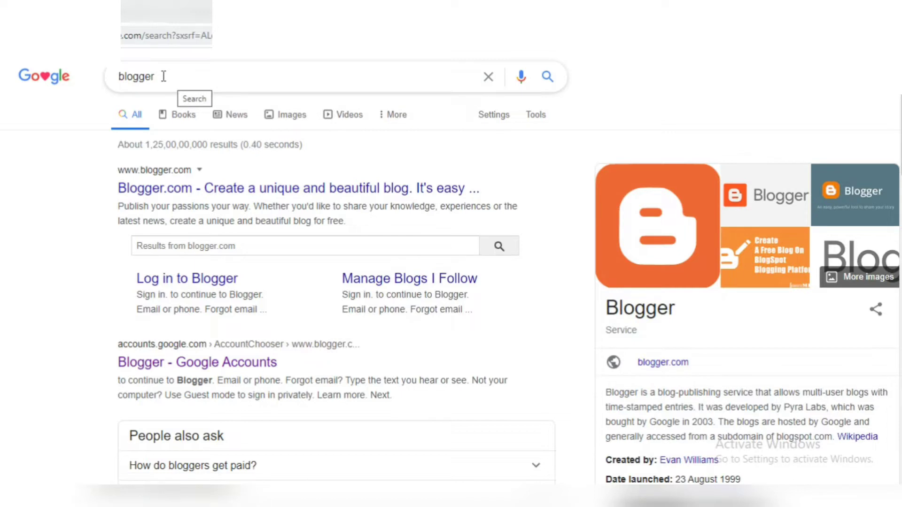
Step: Open the Blogger.com site from the Google results for "blogger"
click(194, 79)
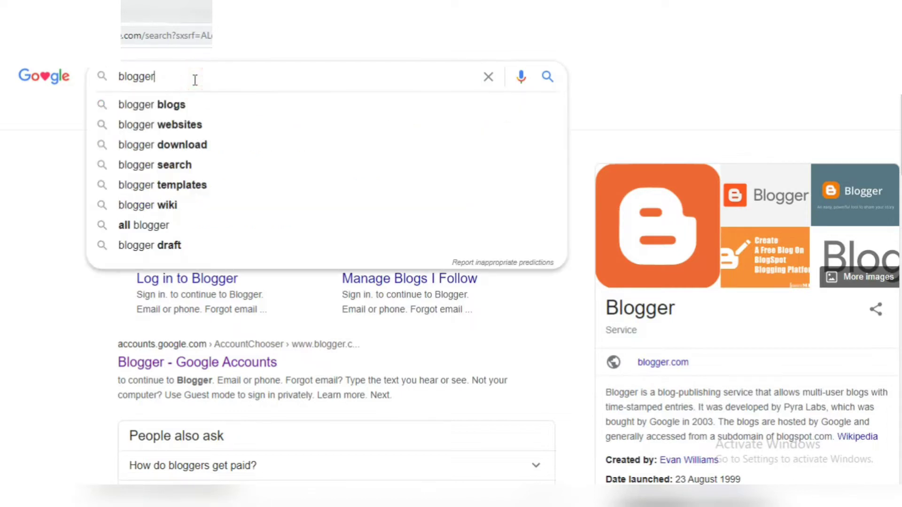
click(595, 114)
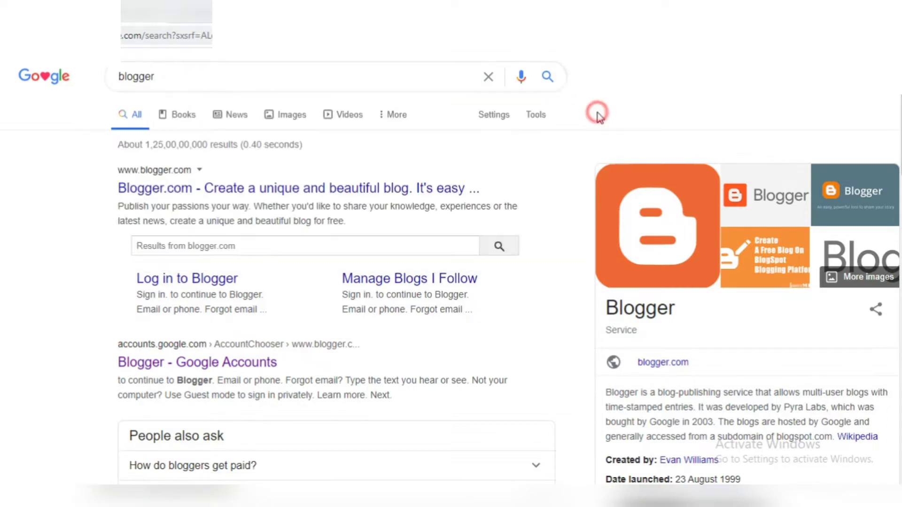
click(135, 189)
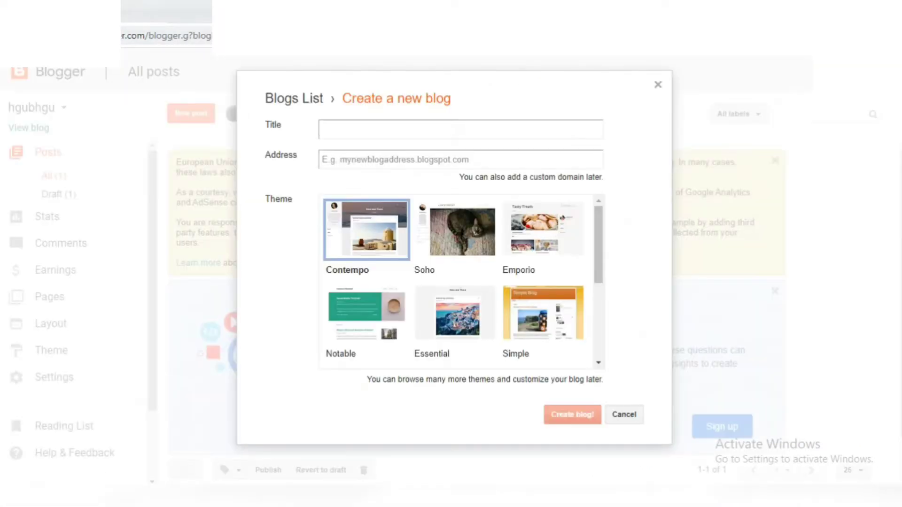
Step: Create a Contempo-themed blog titled "TECHIE INFO & JOB UPDATES YOUTUBE CHANNEL" at techieinfojobupdates.blogspot.com and decline the custom domain offer
click(345, 130)
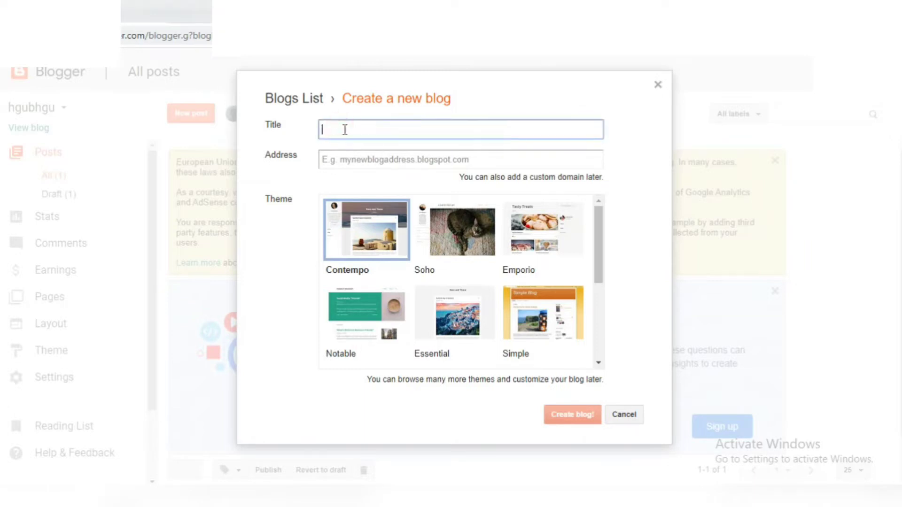
click(351, 161)
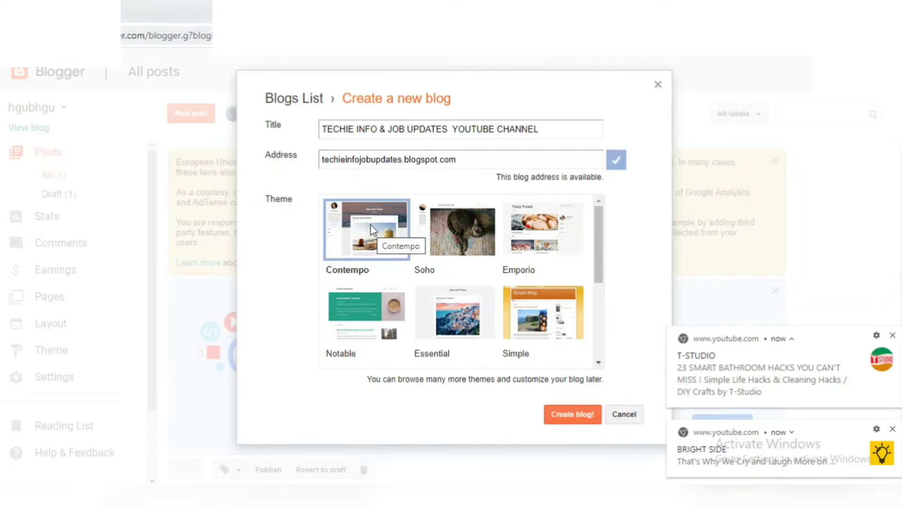
click(584, 420)
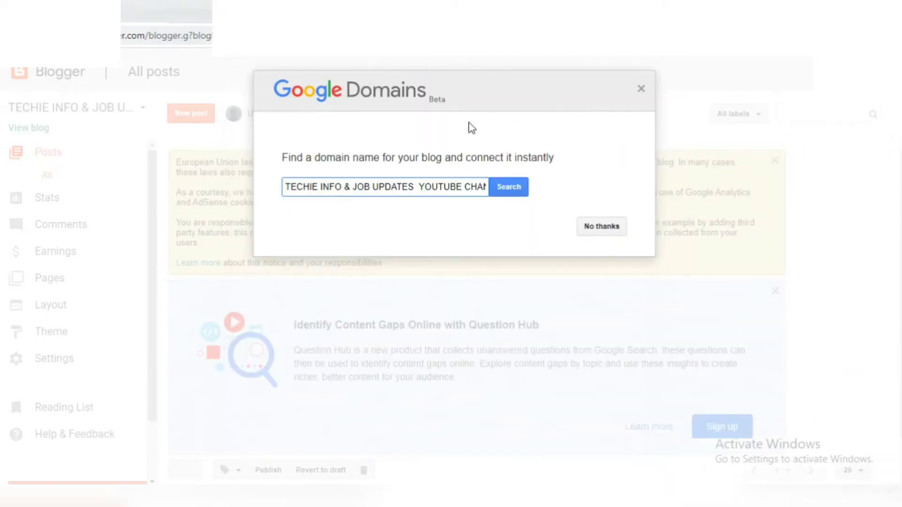
click(602, 227)
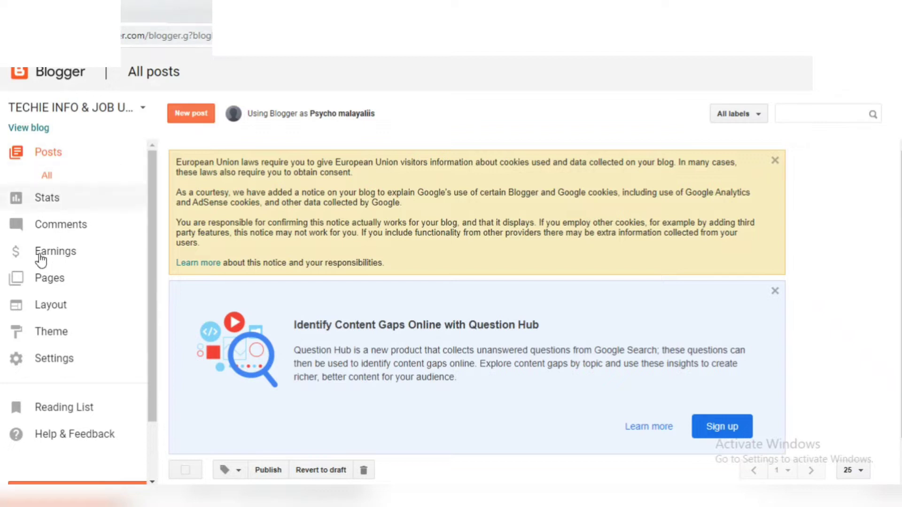
Step: Save a blog description within 500 characters in the basic settings, introducing the Malayalam YouTube channel and its playlists
click(45, 360)
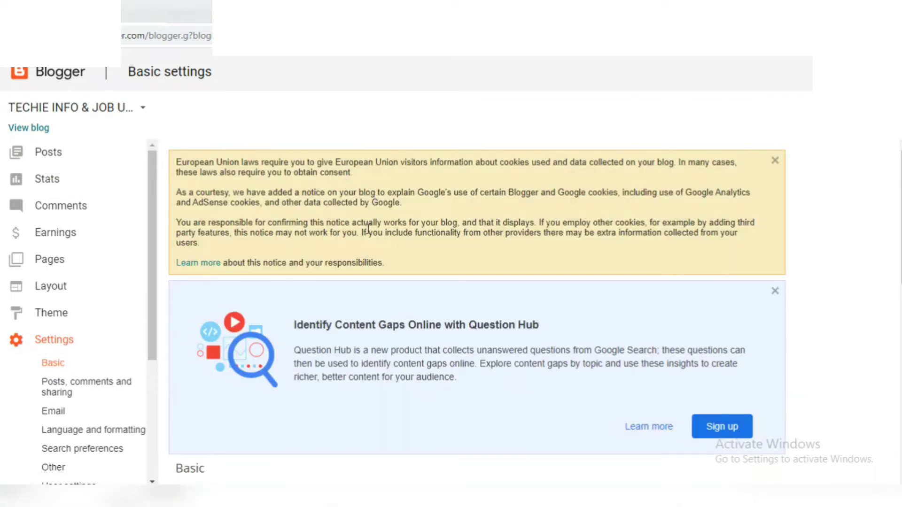
scroll(368, 229, down, 6)
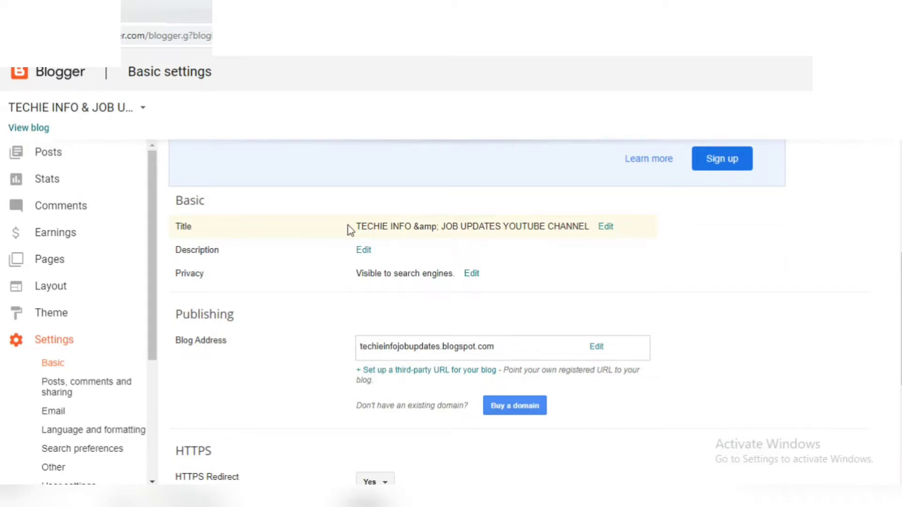
click(363, 249)
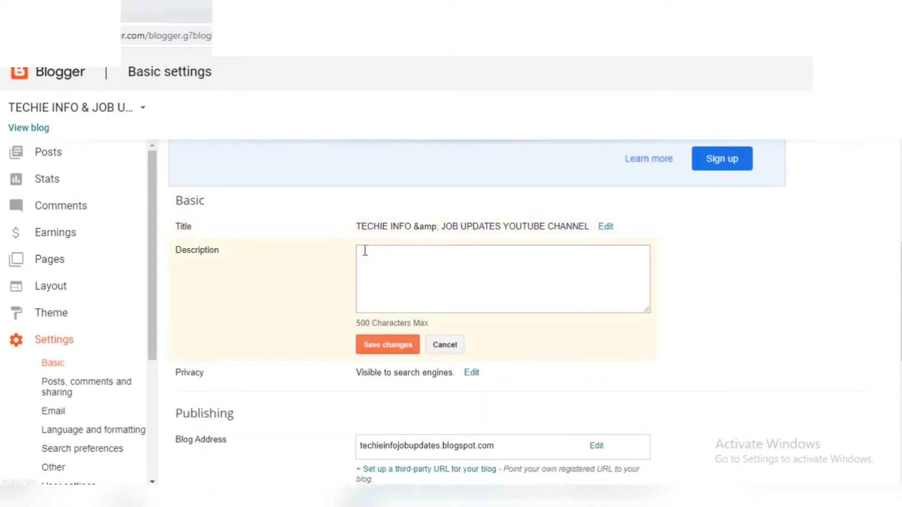
click(386, 257)
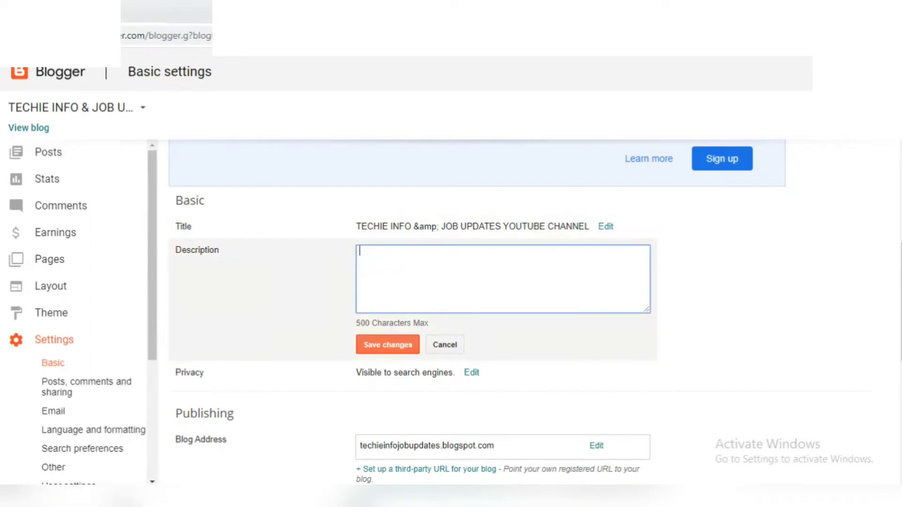
key(ctrl+v)
click(406, 346)
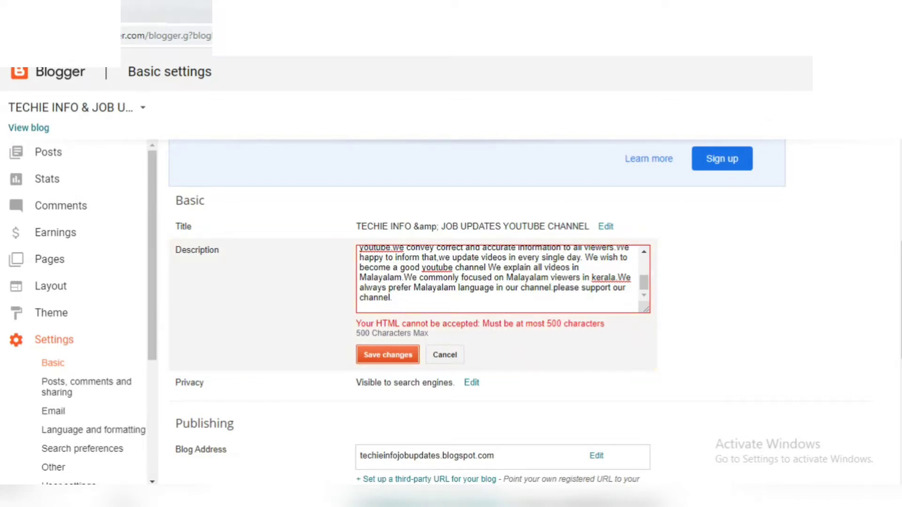
key(Escape)
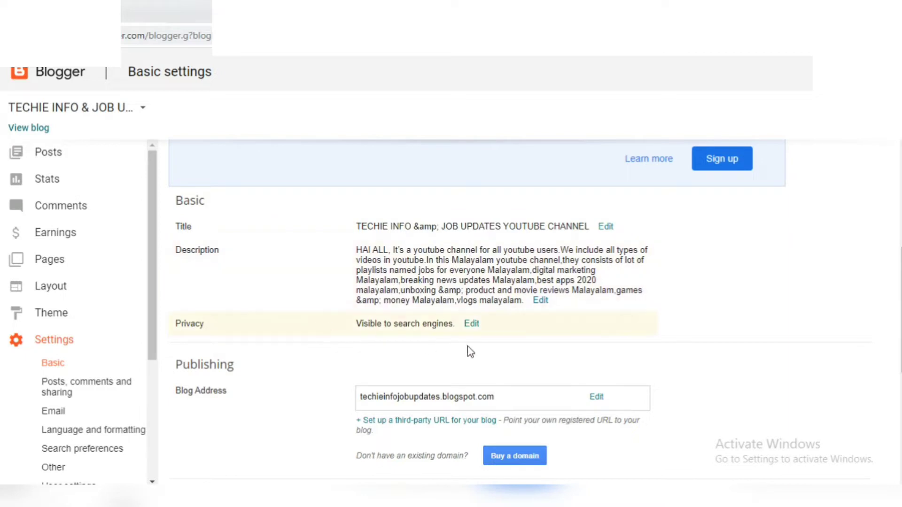
Step: Save the privacy setting with Yes for letting search engines find the blog, and review the publishing, HTTPS and permissions settings
click(470, 325)
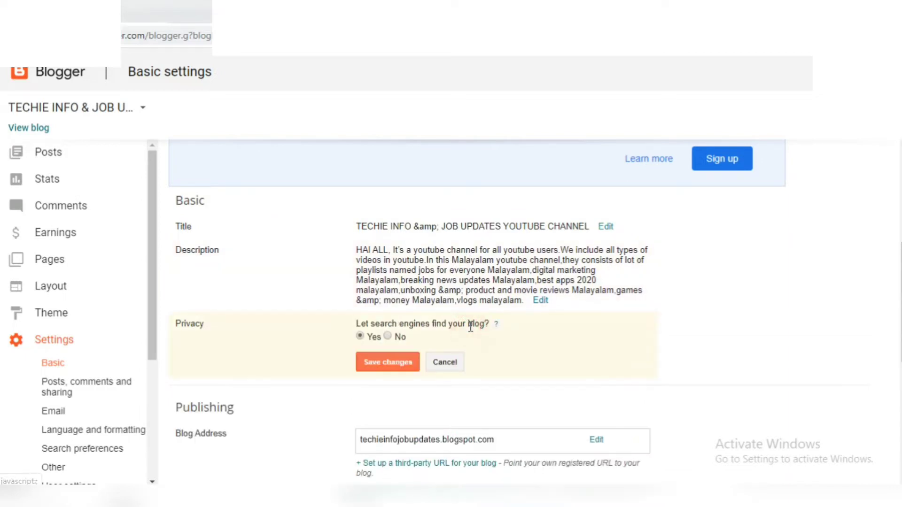
click(386, 363)
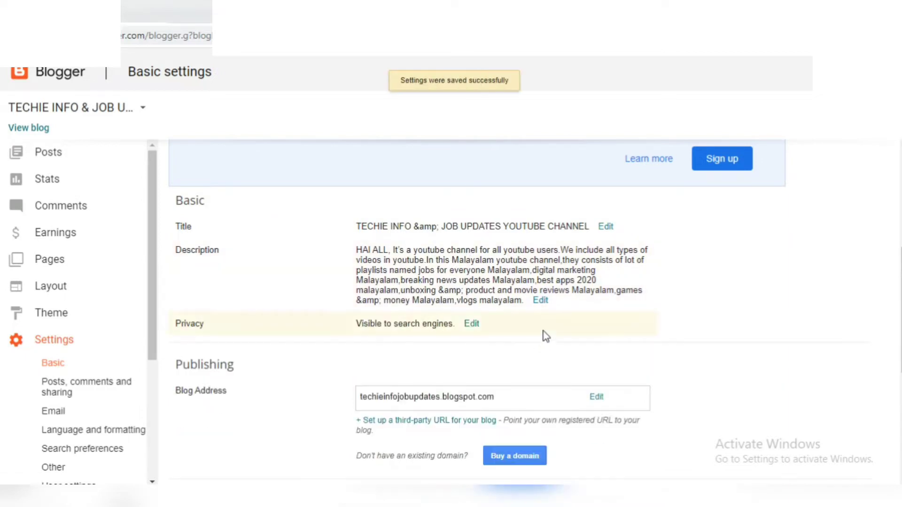
scroll(542, 336, down, 3)
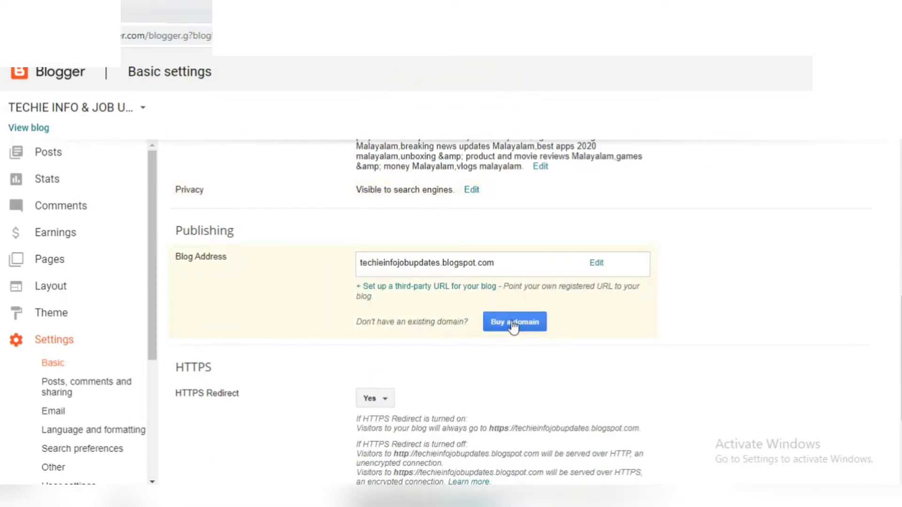
scroll(498, 306, down, 3)
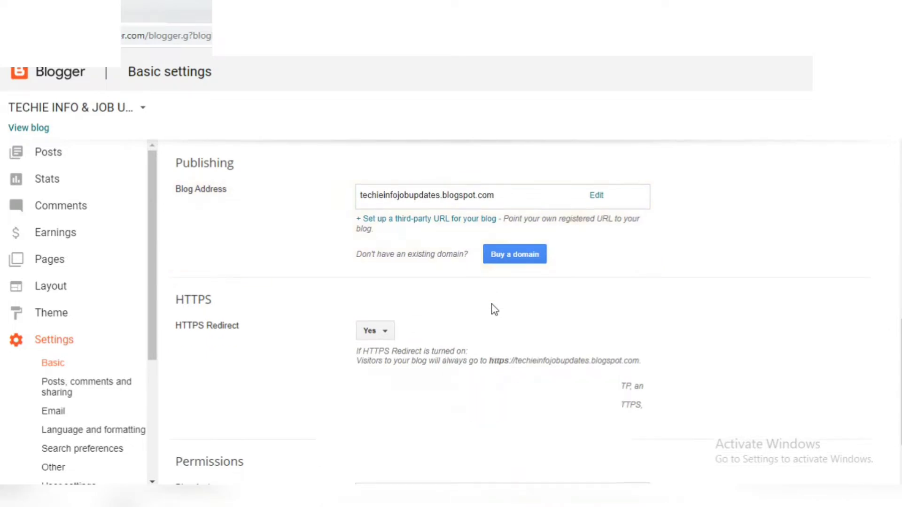
scroll(386, 271, down, 1)
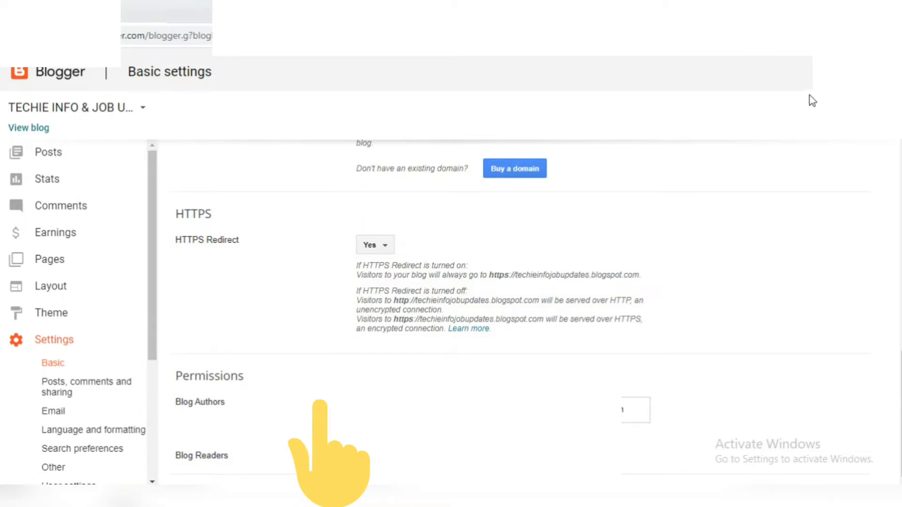
Step: Set the main page to show at most 500 posts in the posts, comments and sharing settings
click(65, 390)
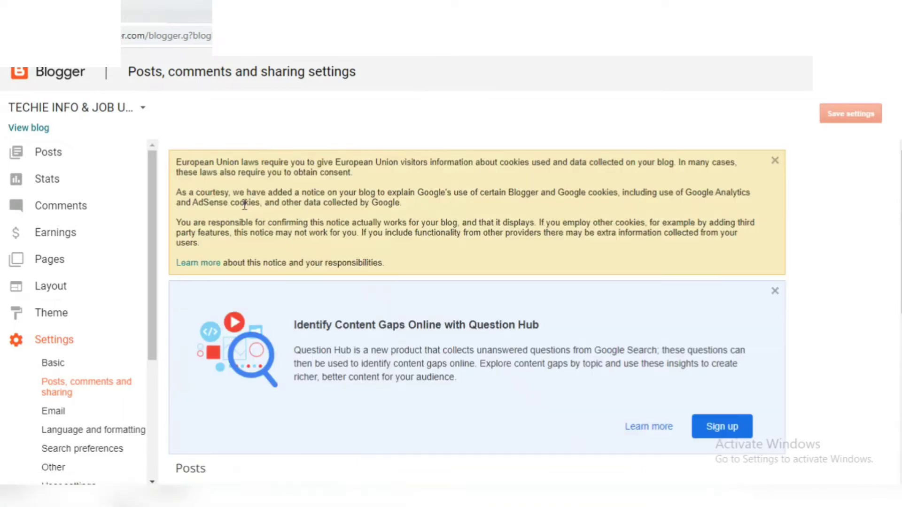
scroll(525, 306, down, 5)
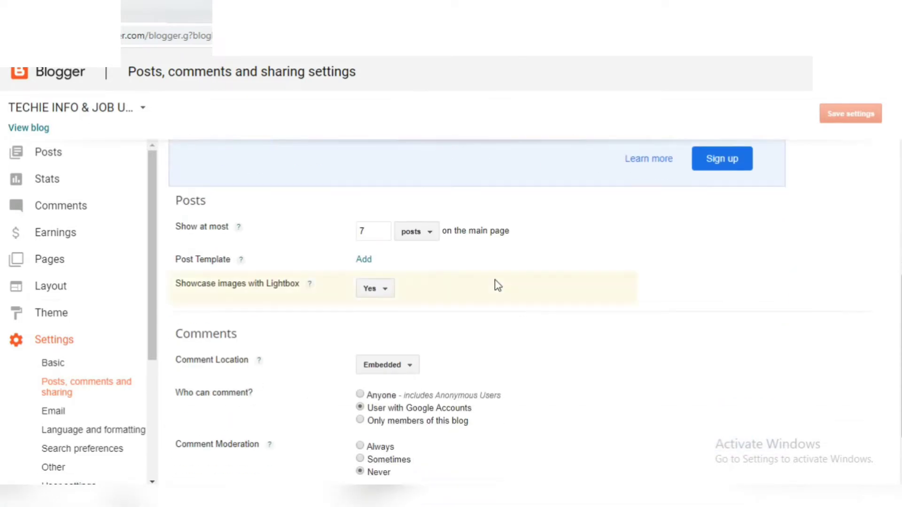
click(388, 233)
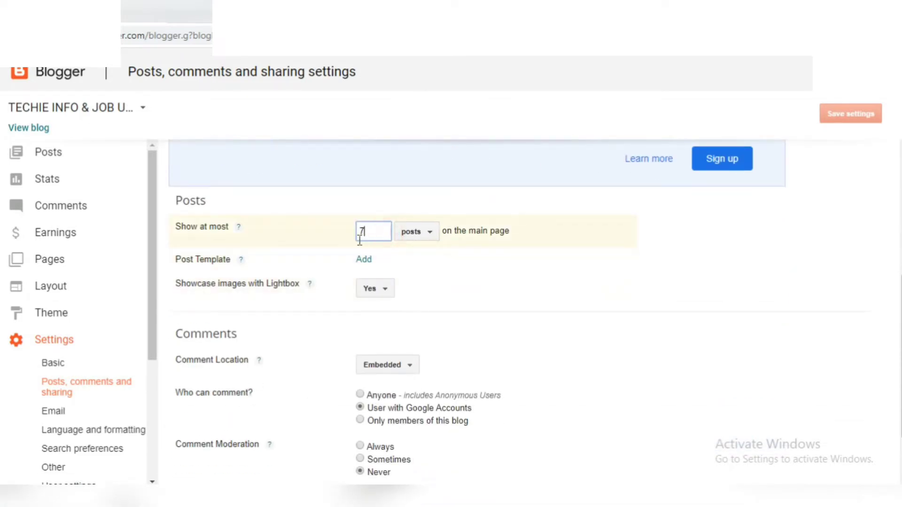
key(BackSpace)
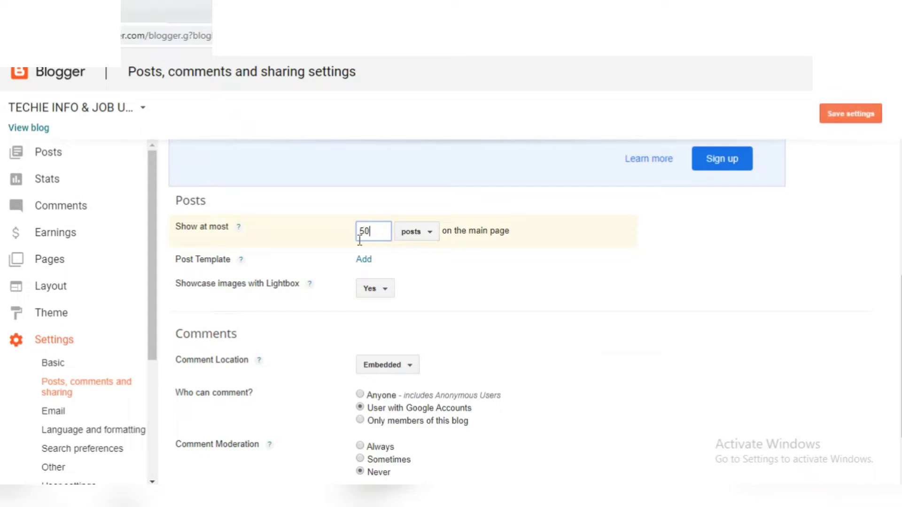
click(429, 235)
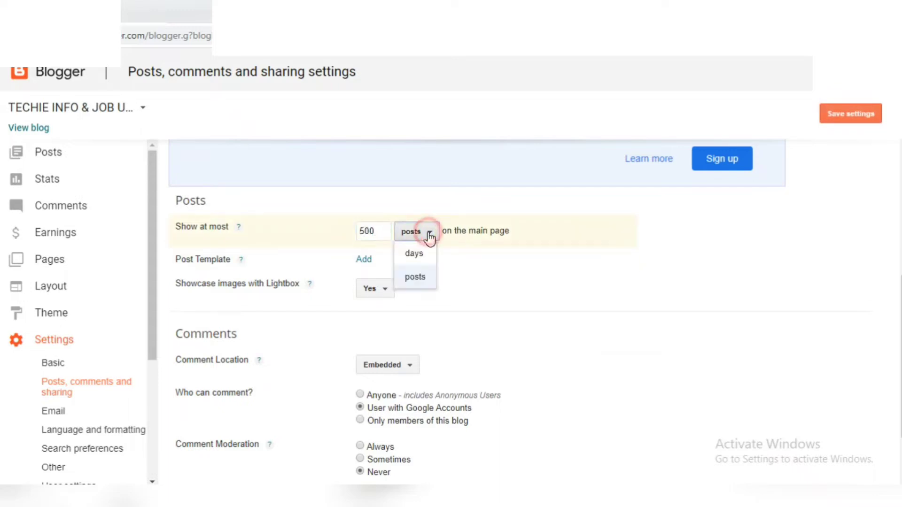
click(419, 279)
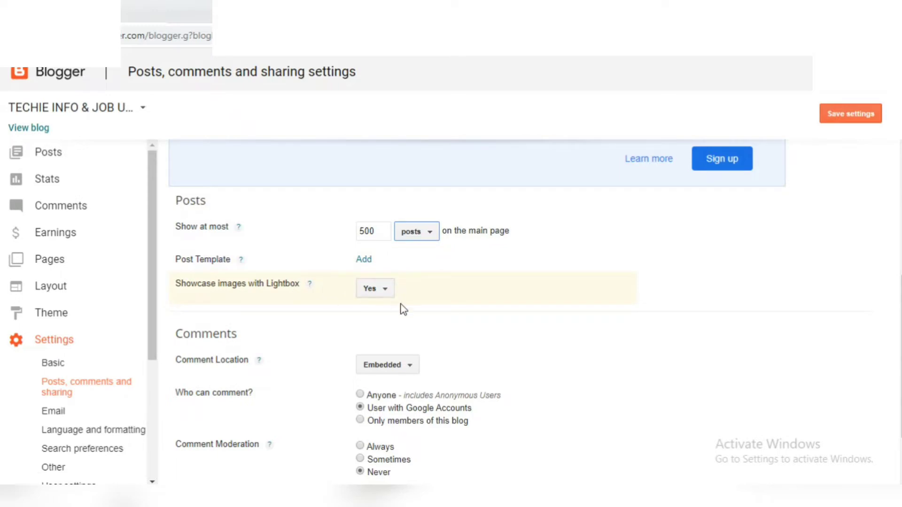
Step: Allow anyone, including anonymous users, to comment on the blog and save the posts, comments and sharing settings
scroll(402, 310, down, 2)
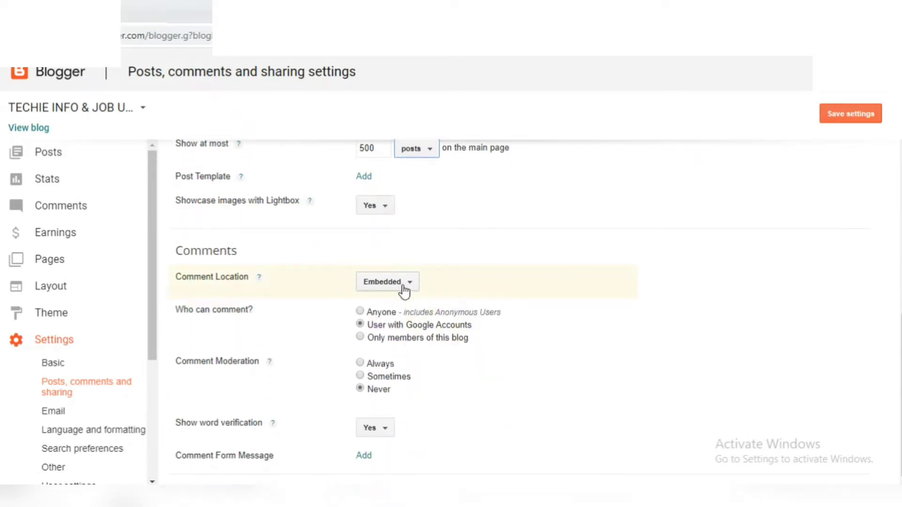
click(360, 312)
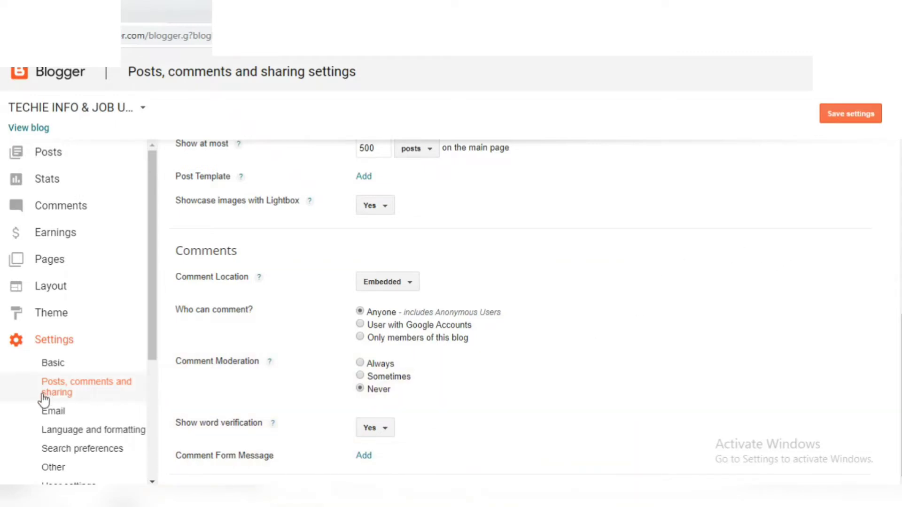
click(55, 413)
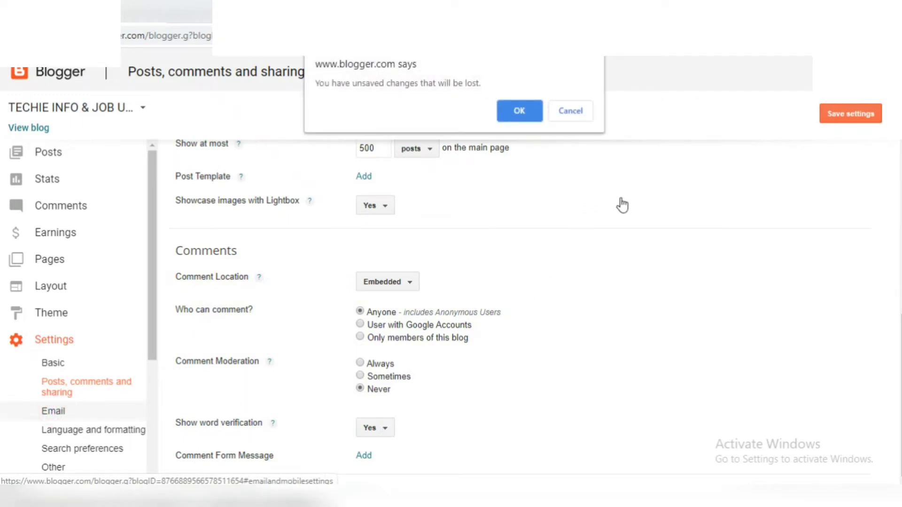
click(567, 111)
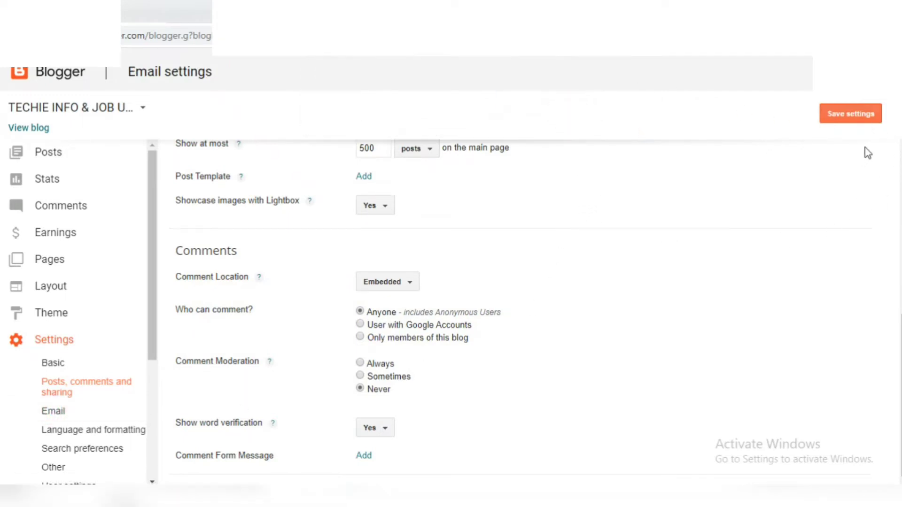
click(852, 117)
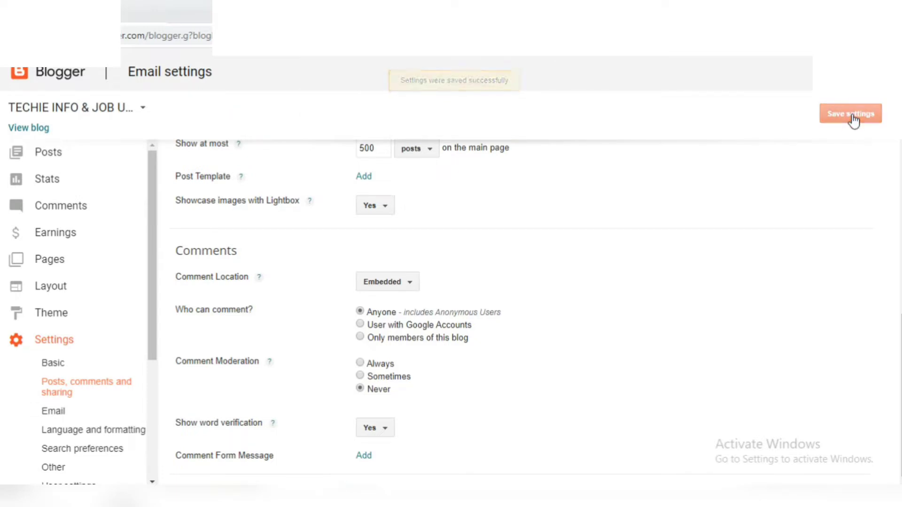
Step: Review the blog's basic settings and its email posting and comment notification settings
click(53, 364)
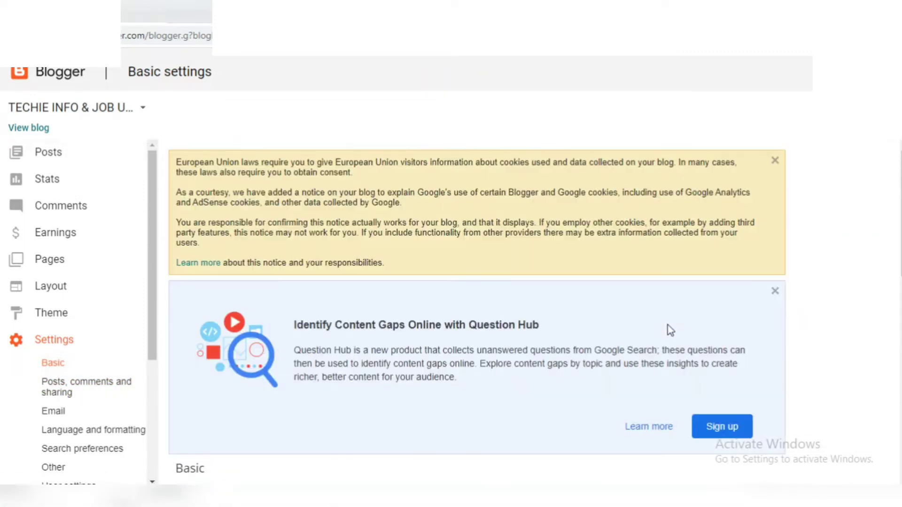
scroll(252, 402, down, 3)
click(71, 411)
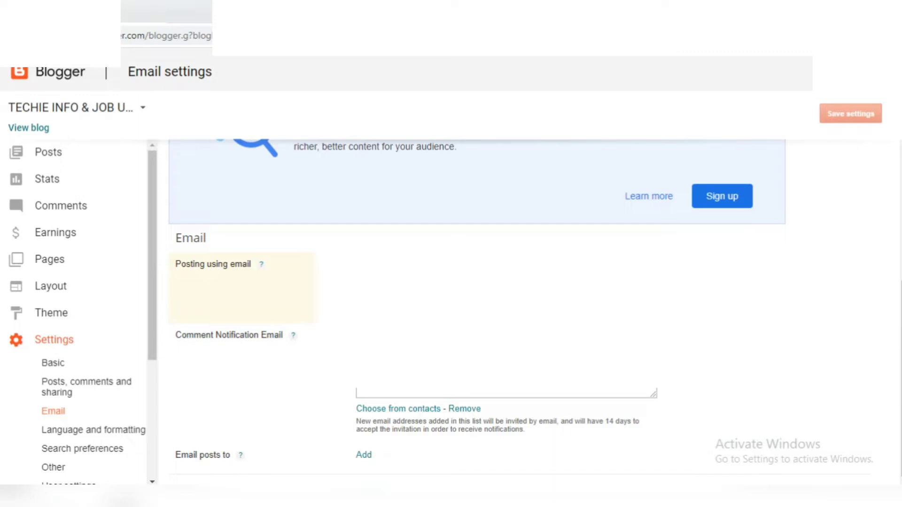
scroll(75, 310, down, 3)
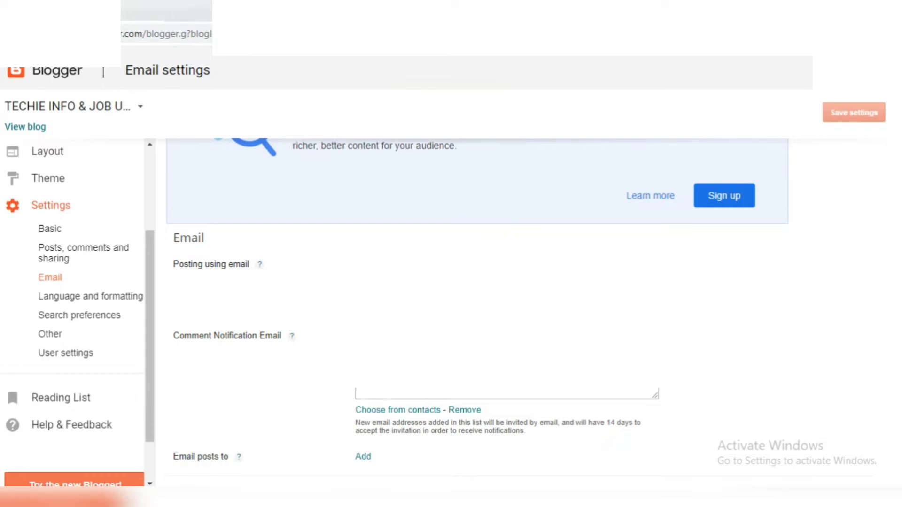
Step: Set the blog's language to Malayalam in the language and formatting settings
click(76, 297)
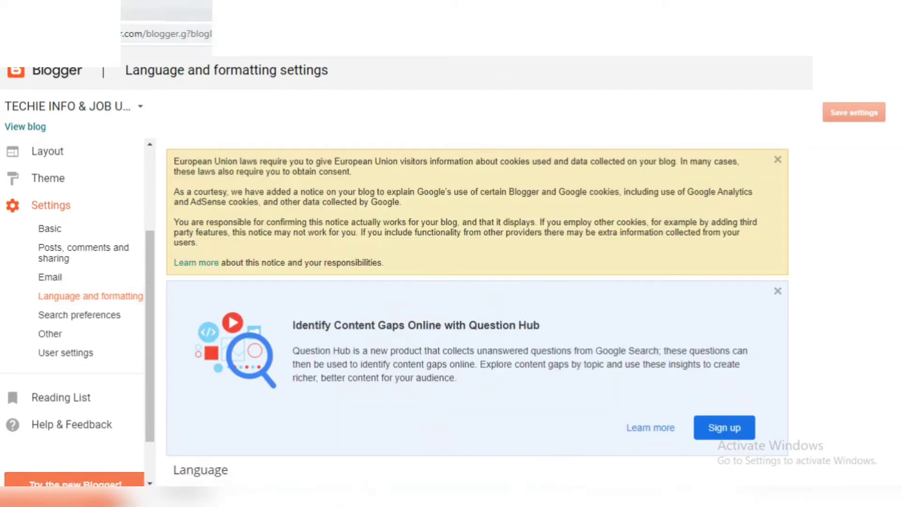
scroll(886, 287, down, 5)
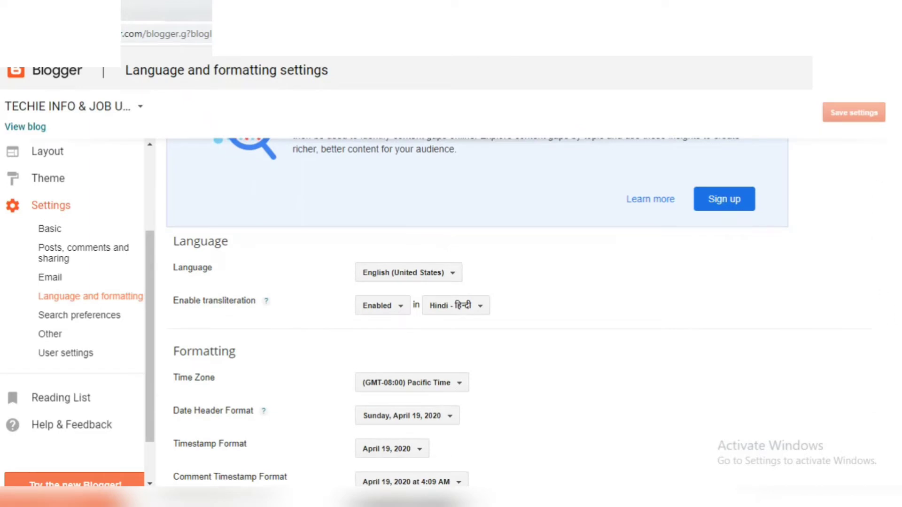
click(397, 279)
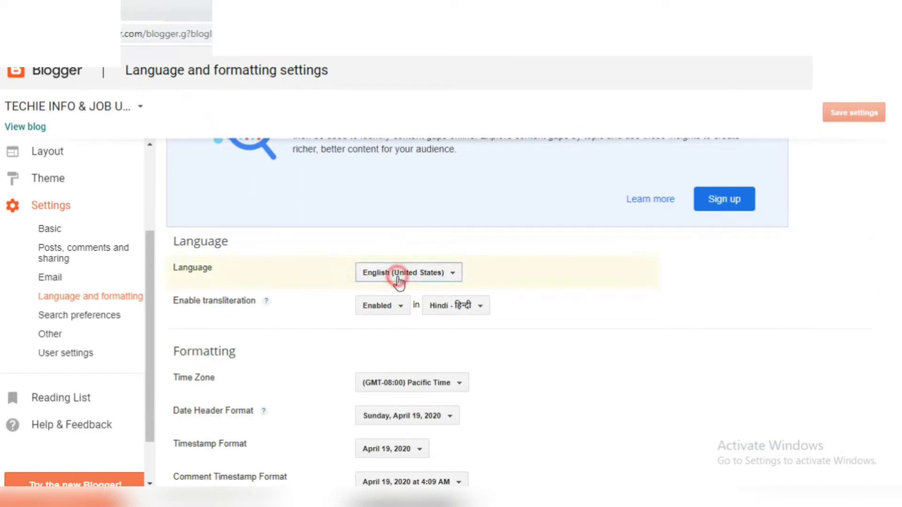
scroll(454, 372, down, 12)
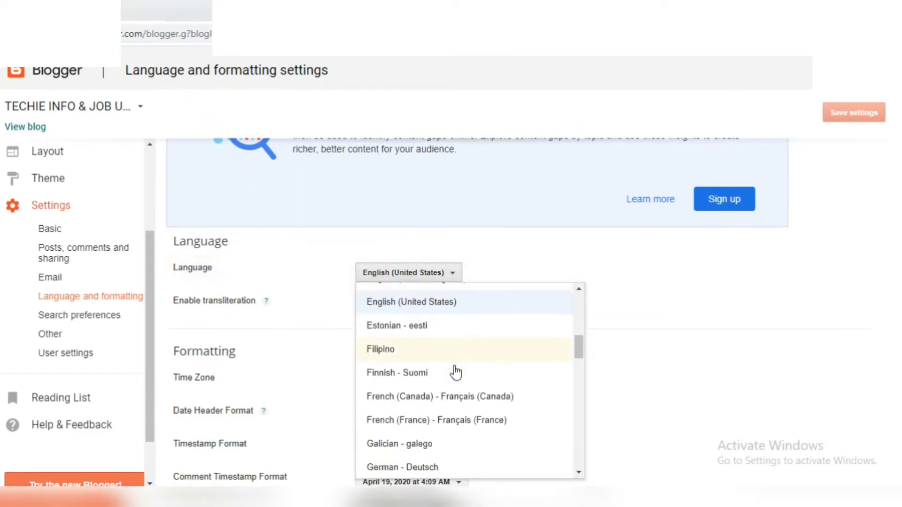
scroll(455, 371, down, 8)
scroll(454, 371, up, 2)
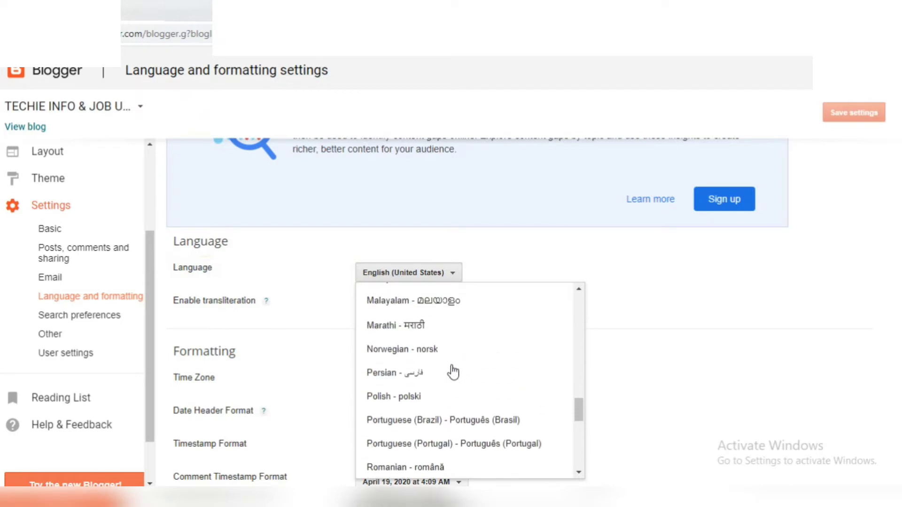
click(404, 300)
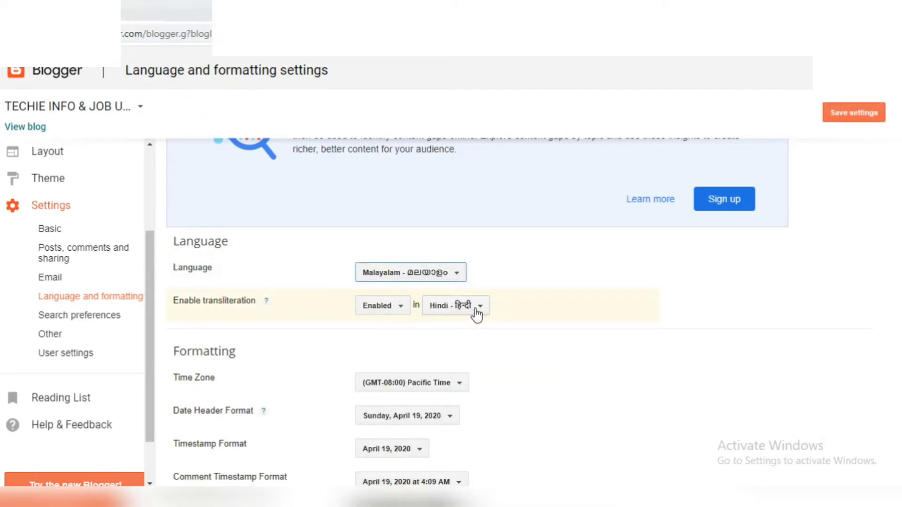
Step: Set the blog's time zone to (GMT+05:30) India Standard Time
scroll(476, 315, down, 1)
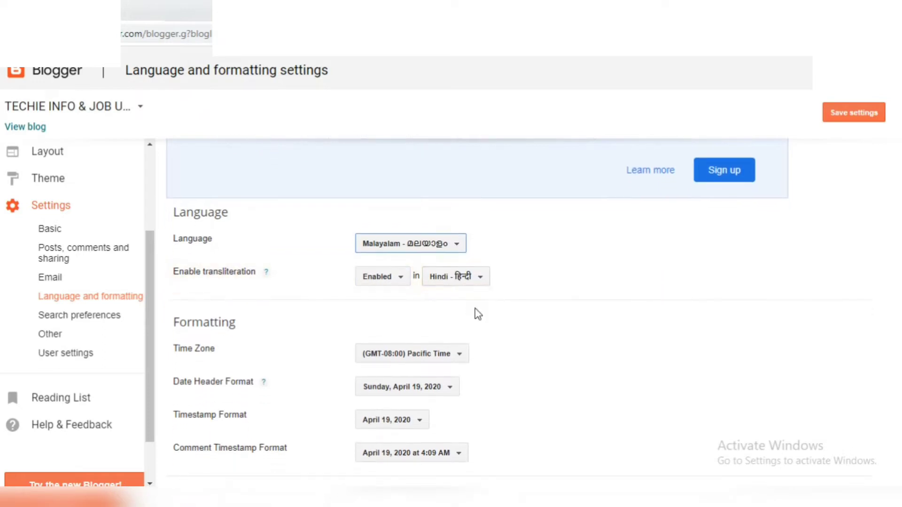
click(412, 357)
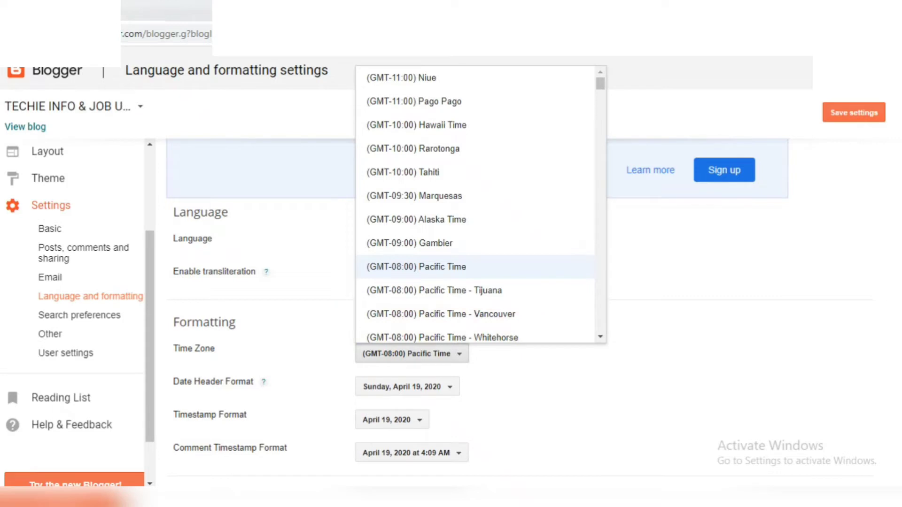
click(455, 214)
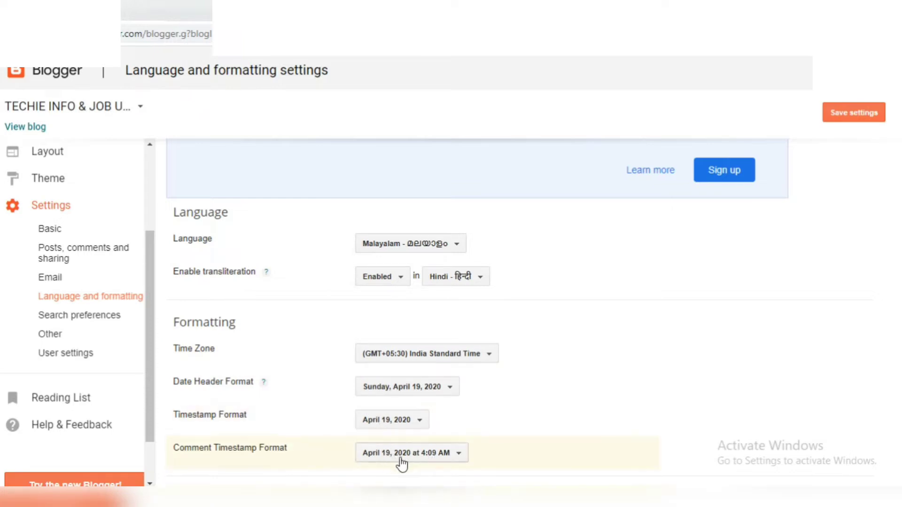
Step: Check the available comment timestamp and date header formats, and save the language and formatting settings
click(458, 455)
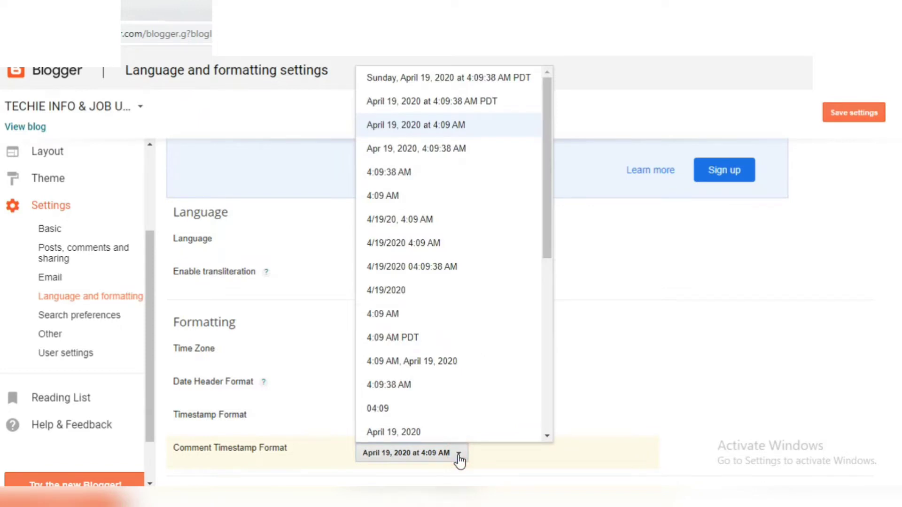
click(605, 399)
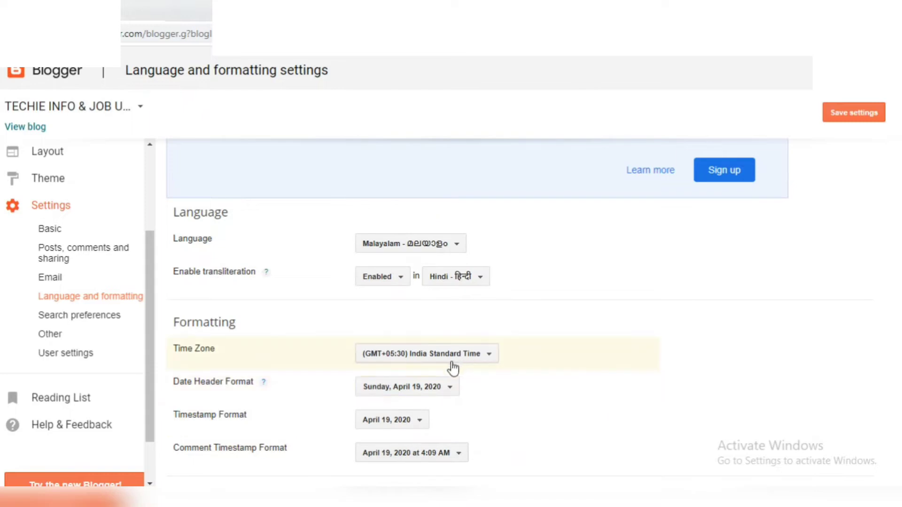
click(443, 388)
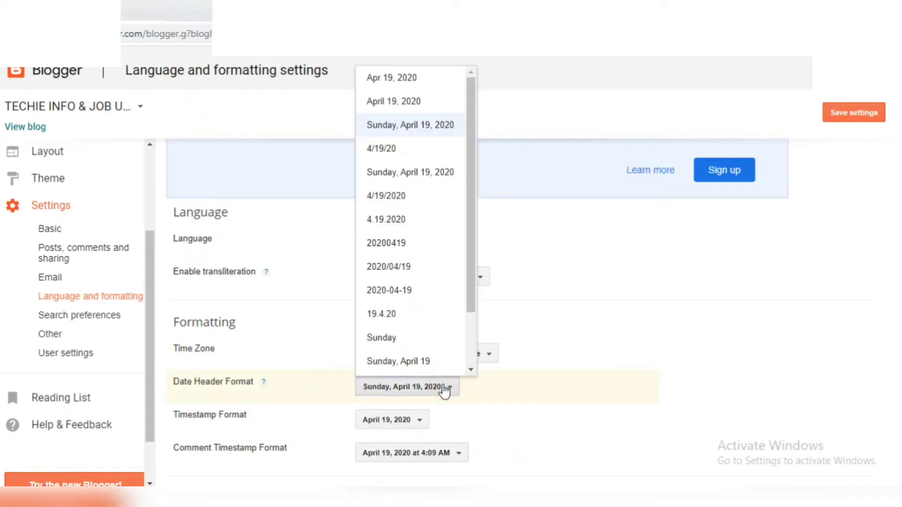
click(545, 397)
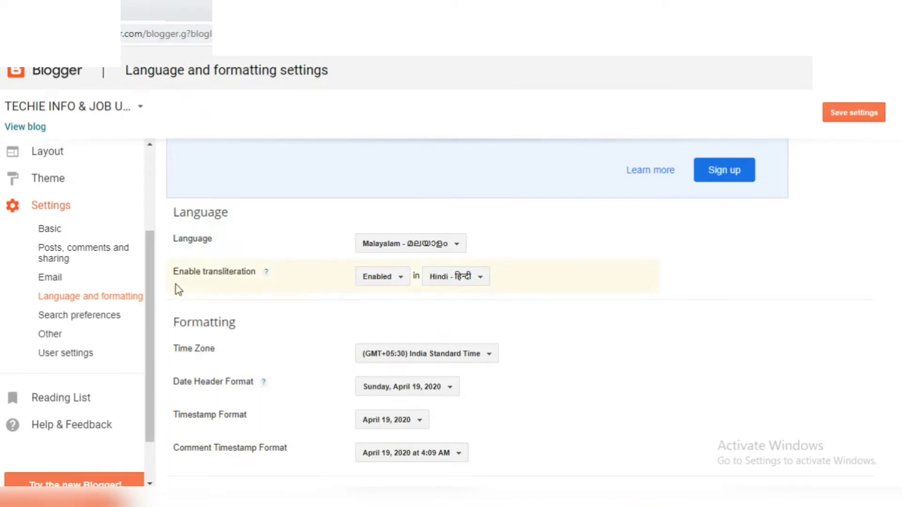
click(856, 116)
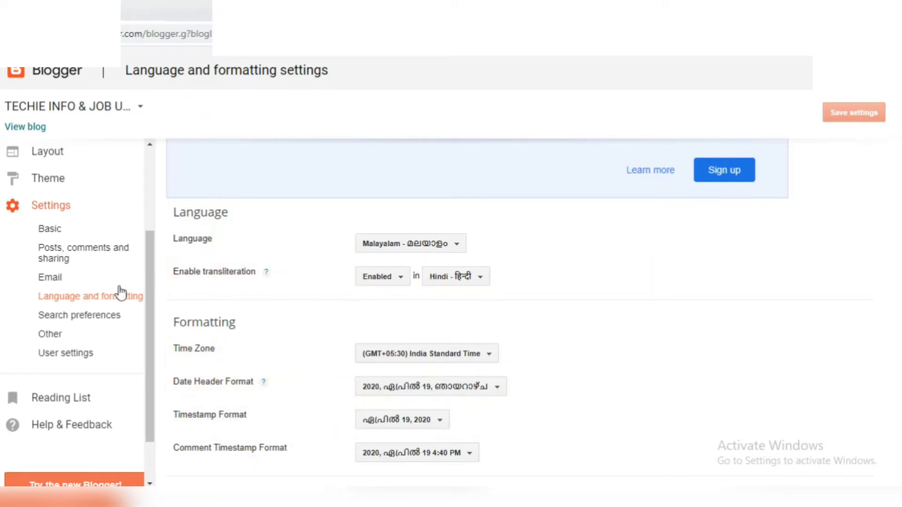
Step: Choose Yes for enabling custom robots header tags under crawlers and indexing in the search preferences
click(71, 316)
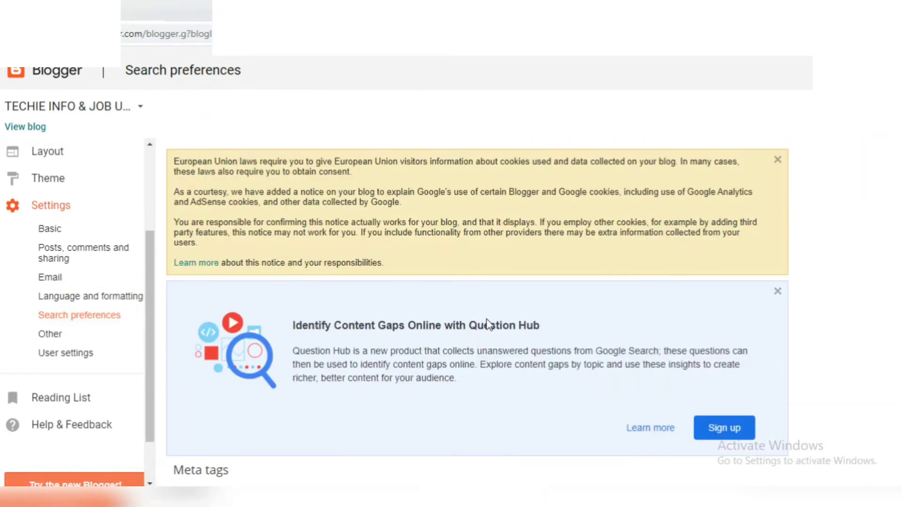
scroll(483, 325, down, 3)
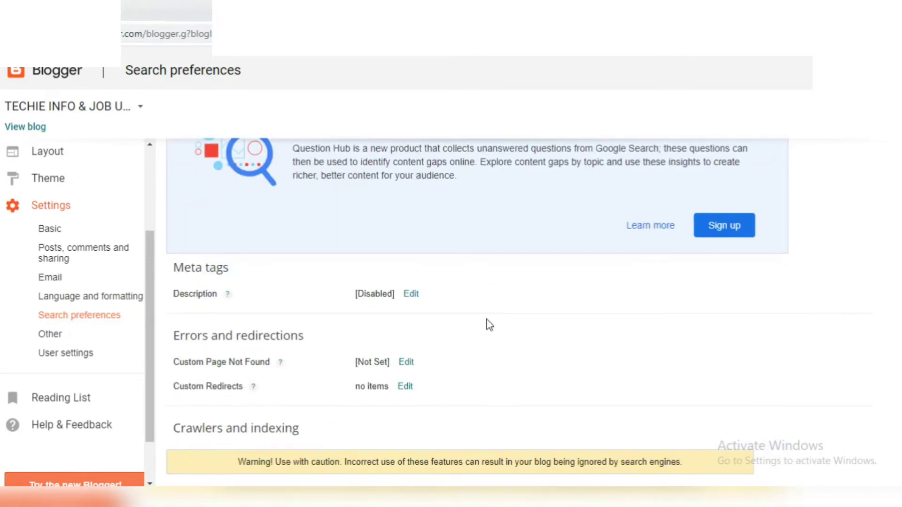
scroll(309, 307, down, 3)
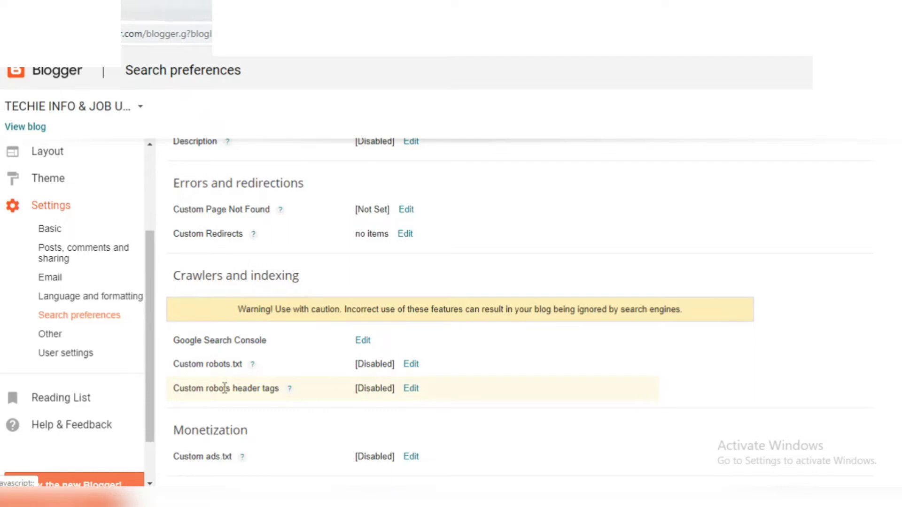
click(410, 389)
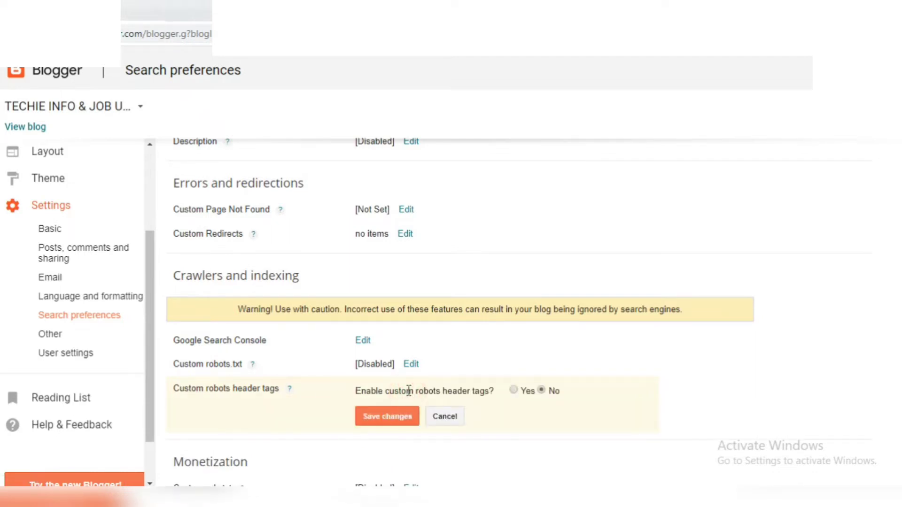
scroll(408, 391, down, 1)
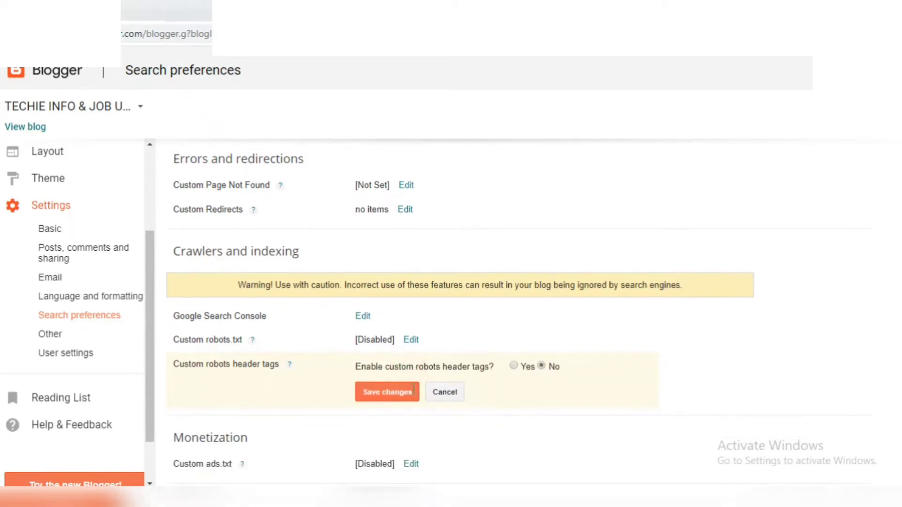
click(514, 358)
scroll(450, 387, down, 4)
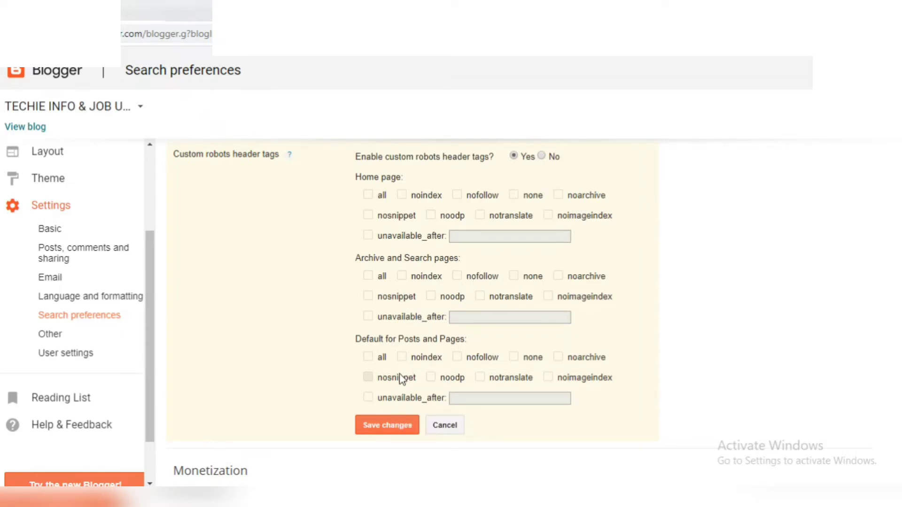
Step: Review the search preferences and the custom robots header tag options for the home page, archive and search pages, and posts and pages
scroll(396, 385, up, 3)
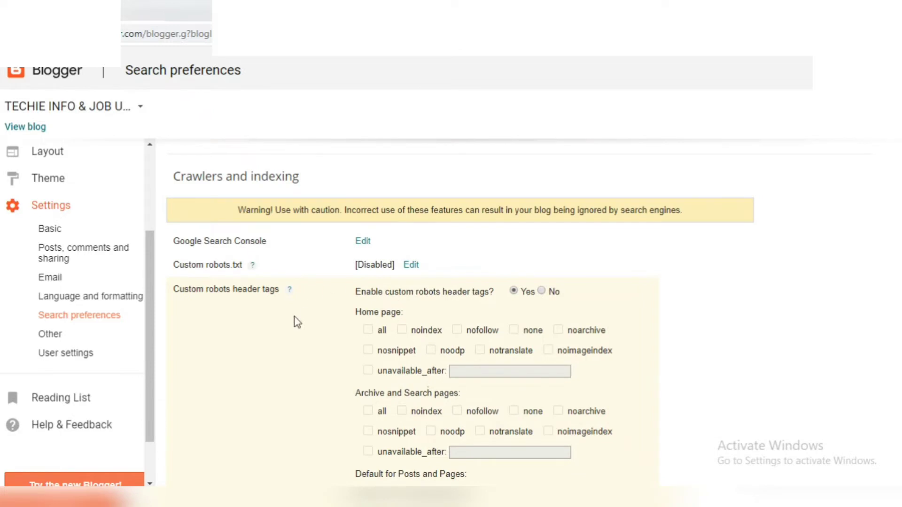
scroll(297, 324, down, 3)
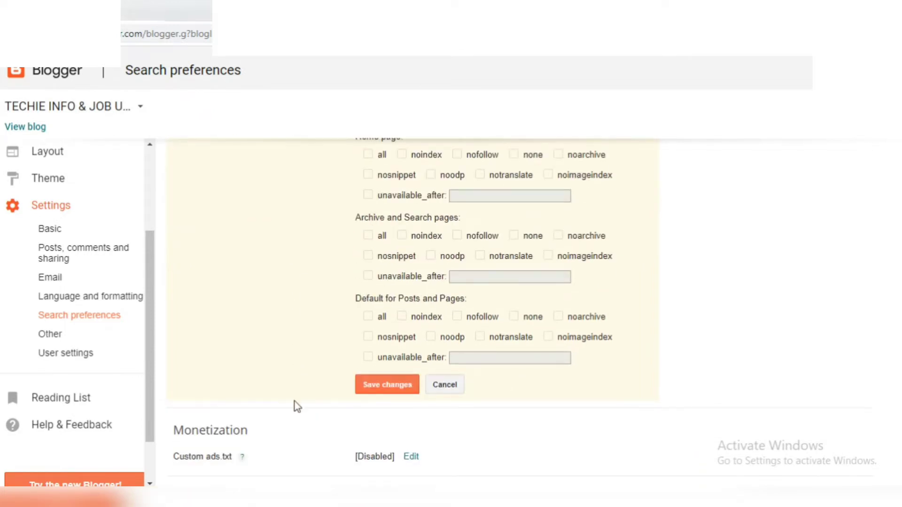
scroll(297, 407, up, 10)
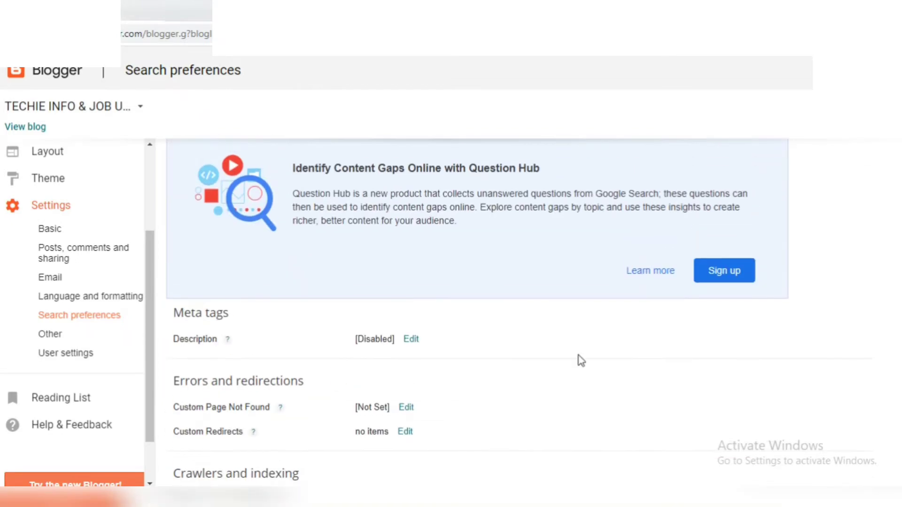
scroll(833, 170, up, 2)
scroll(840, 200, down, 8)
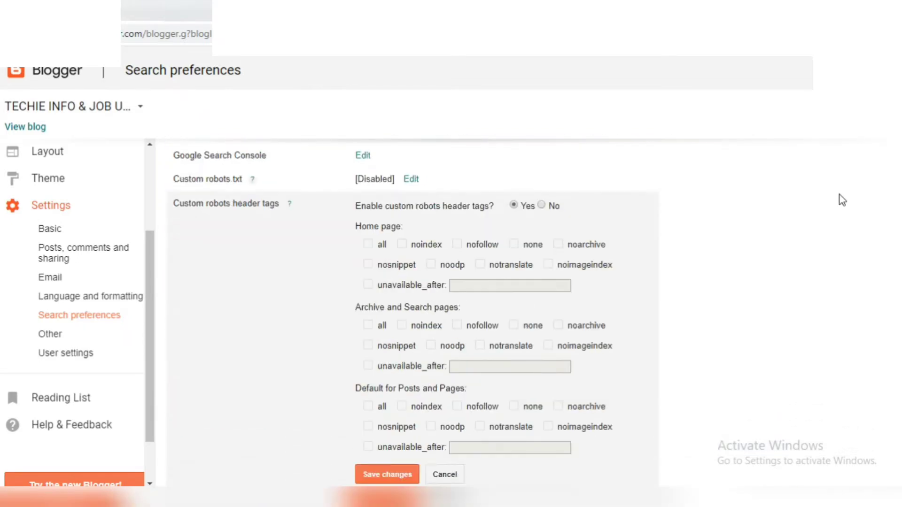
scroll(842, 199, up, 10)
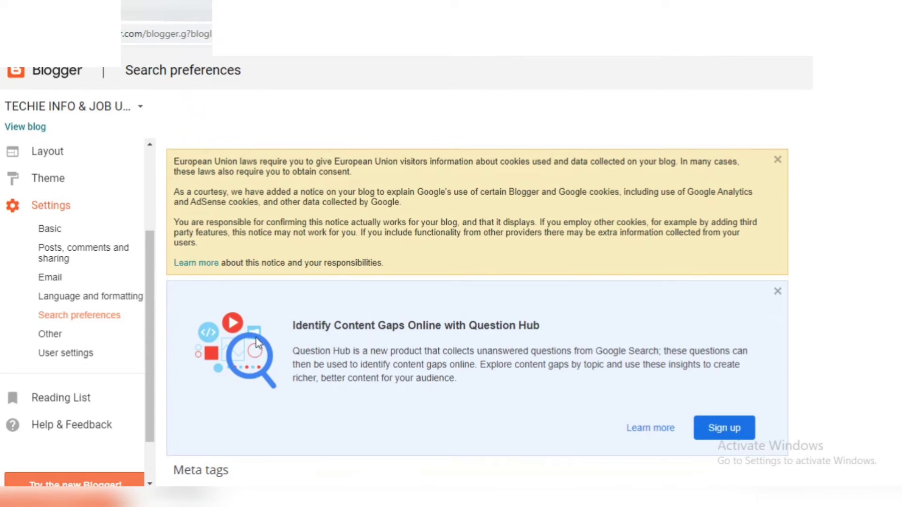
Step: Review the blog's other settings, from import and backup through site feed and adult content to the Analytics Web Property ID field
click(55, 334)
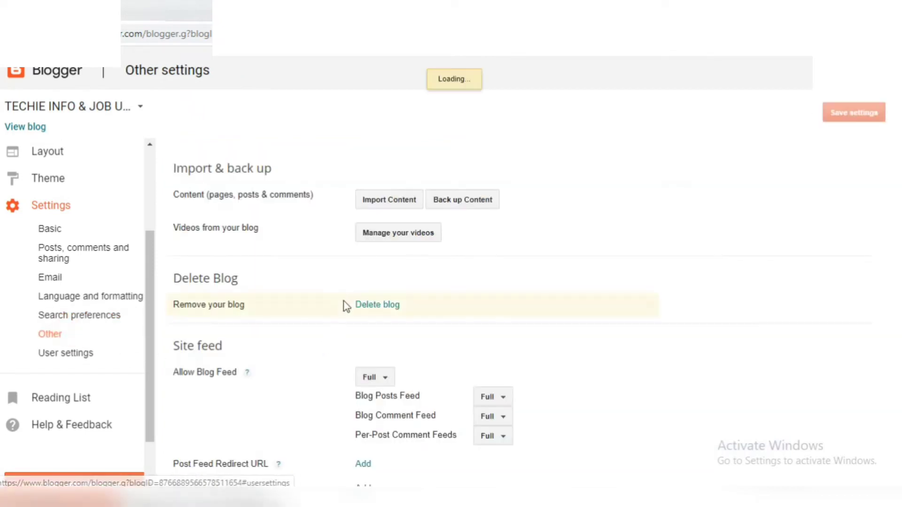
scroll(469, 262, down, 4)
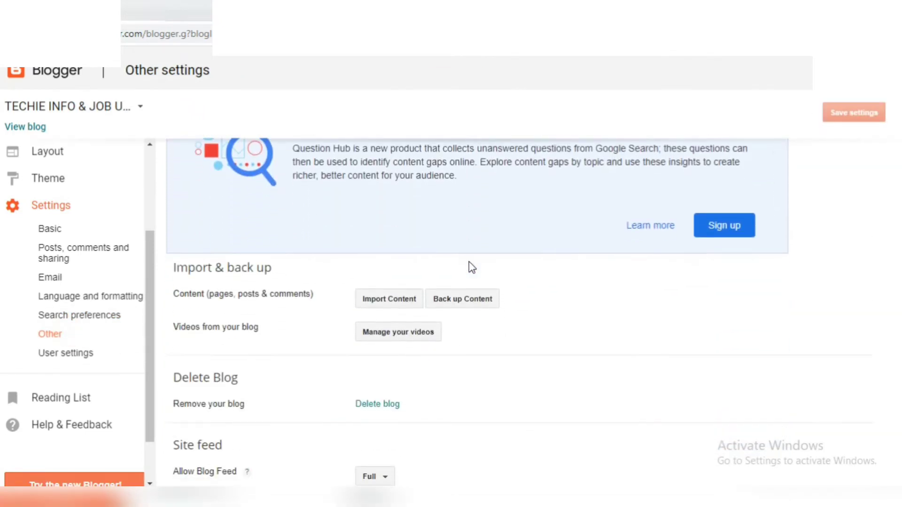
scroll(472, 267, down, 2)
scroll(472, 267, down, 3)
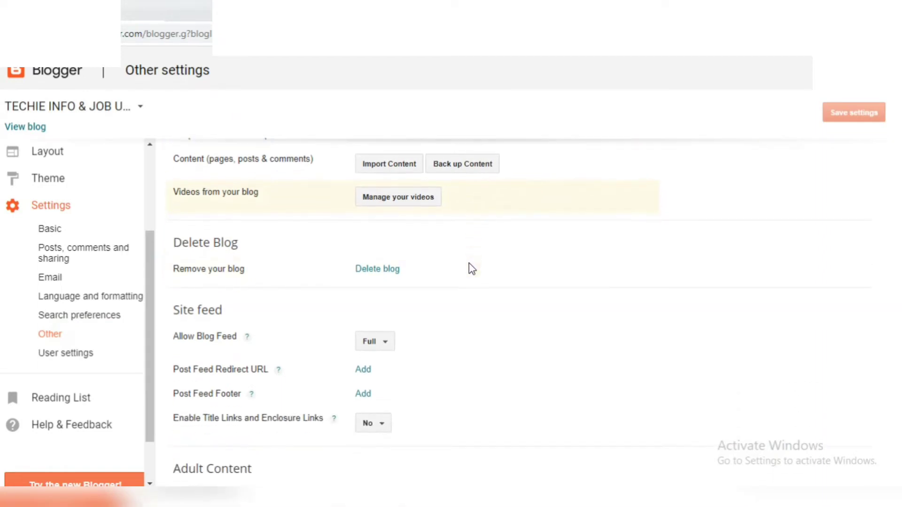
scroll(472, 268, down, 1)
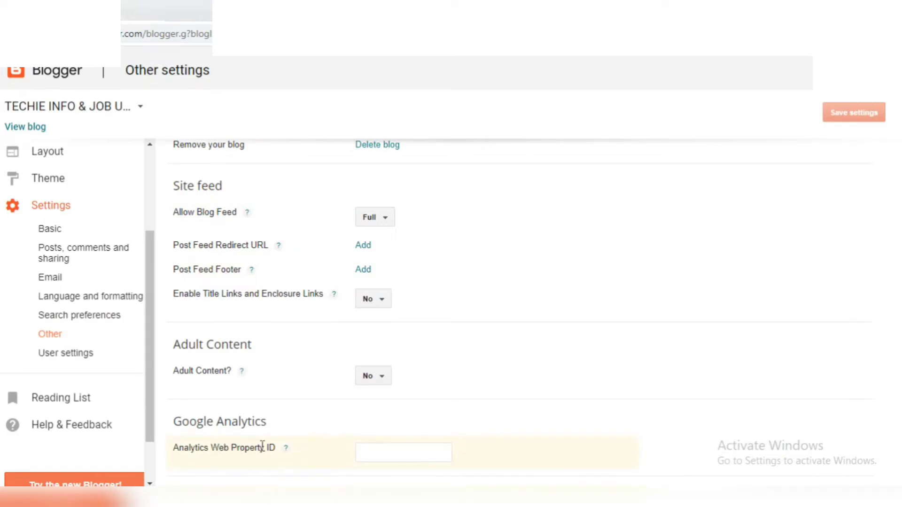
click(409, 455)
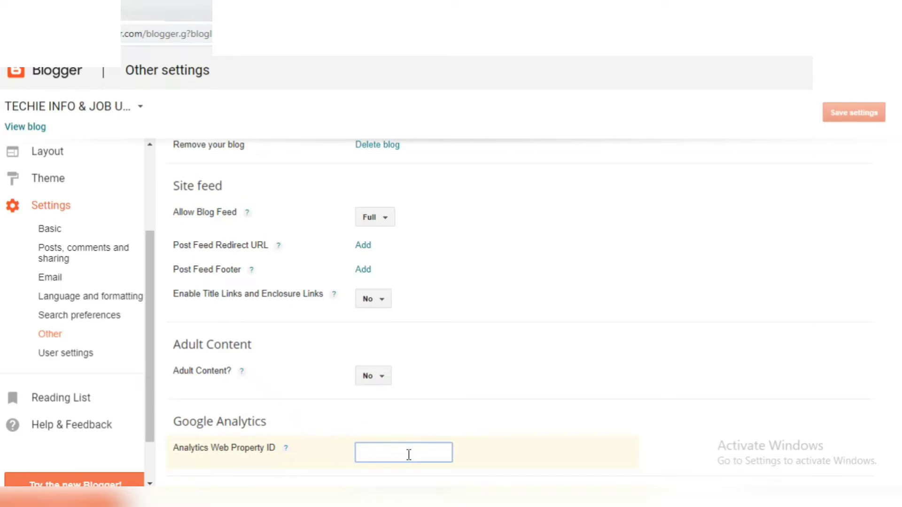
Step: Open the user profile for editing from the user settings and review its privacy, identity and profile photo sections
click(61, 353)
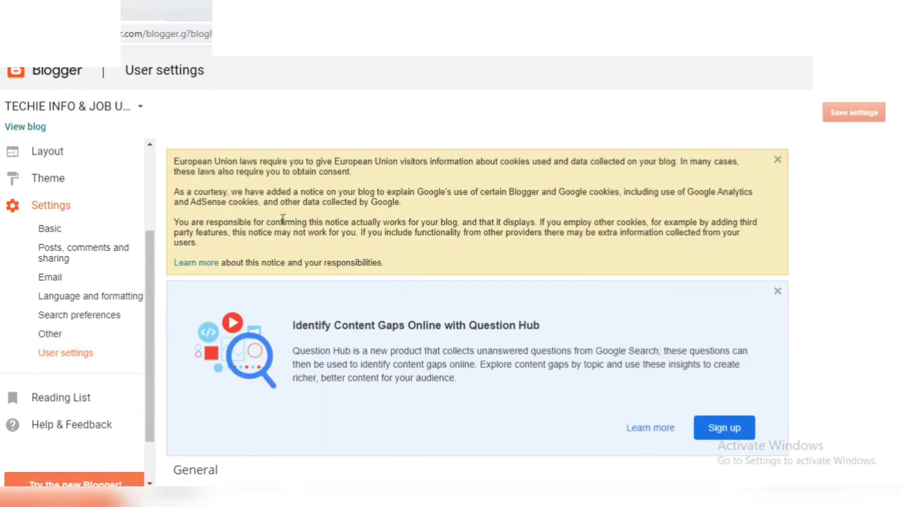
scroll(406, 338, down, 3)
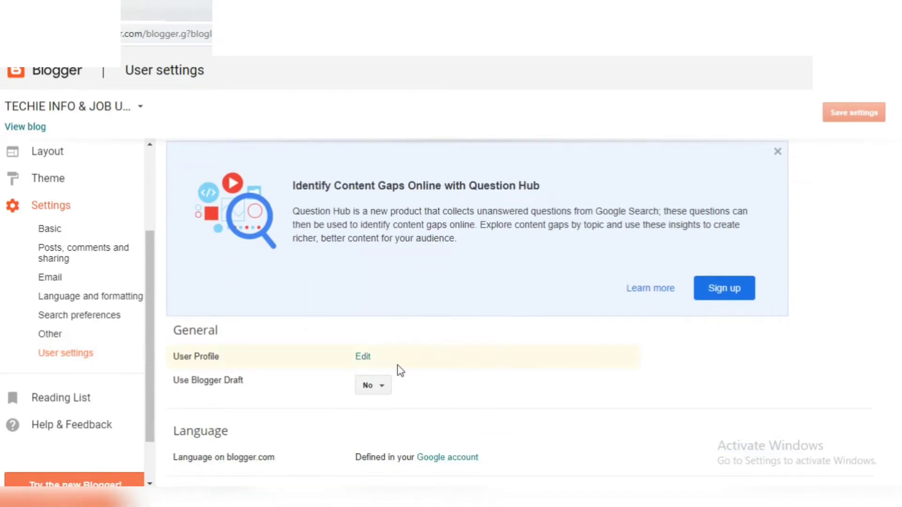
click(361, 358)
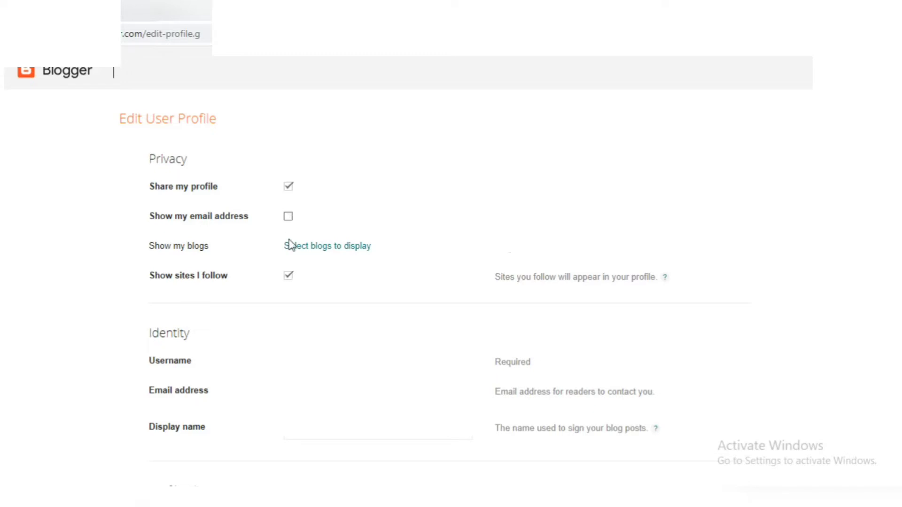
scroll(451, 282, down, 2)
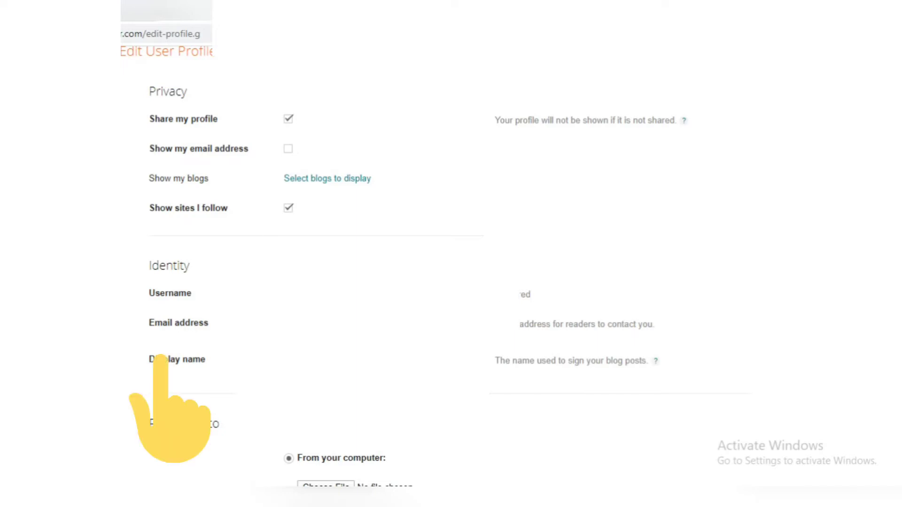
scroll(451, 254, down, 2)
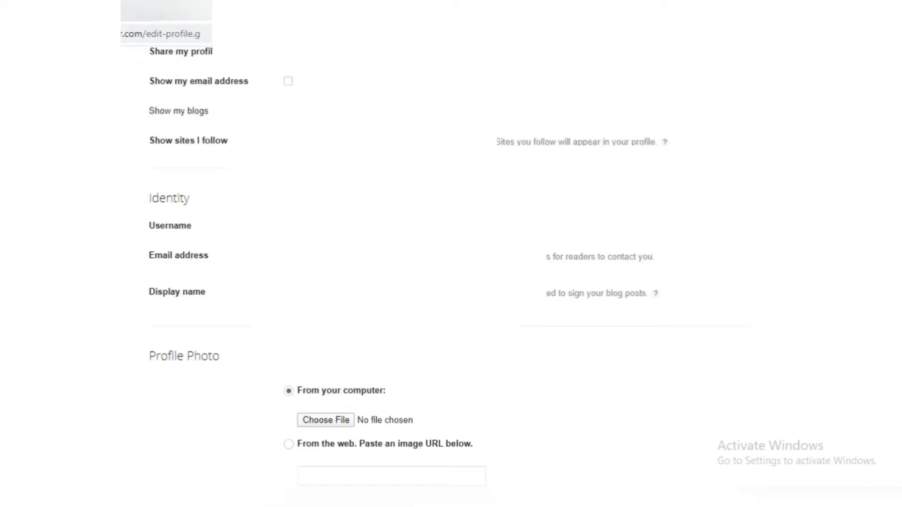
Step: Set the profile's gender to Male and fill the homepage URL with the suggested YouTube channel link
scroll(525, 140, down, 2)
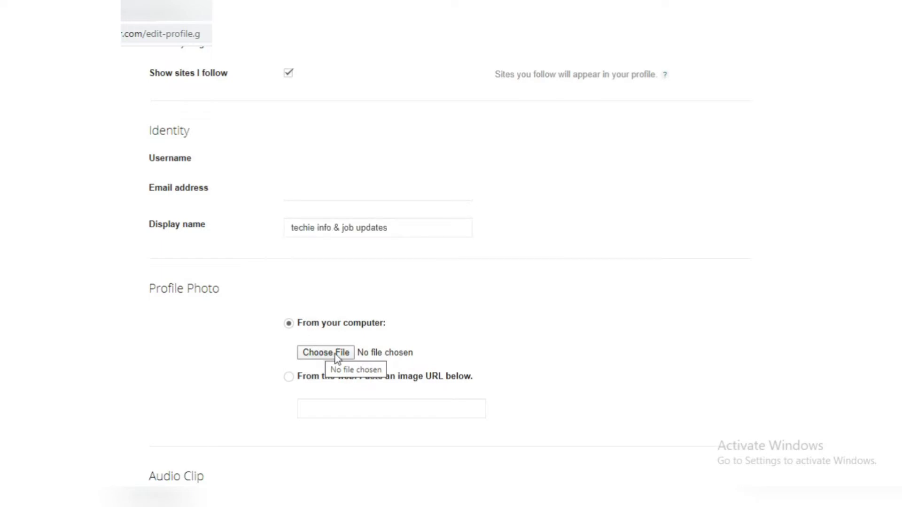
scroll(337, 358, down, 4)
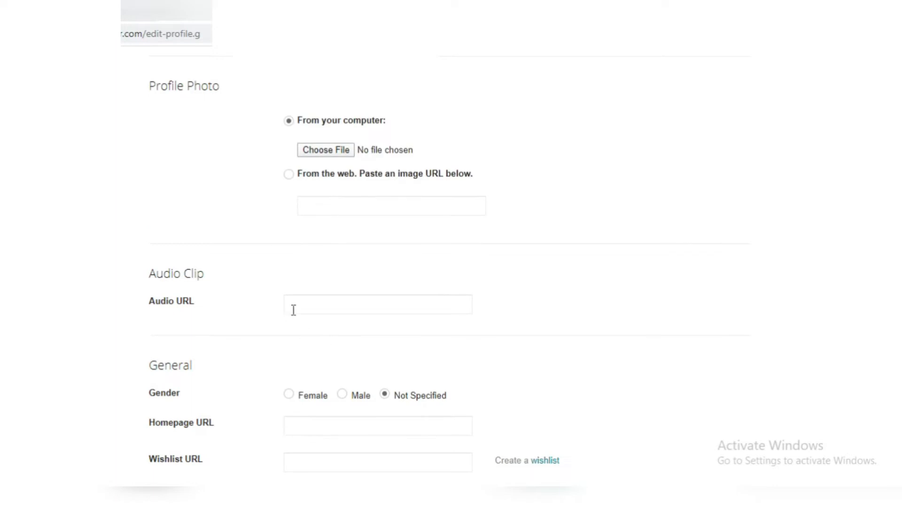
scroll(330, 312, down, 3)
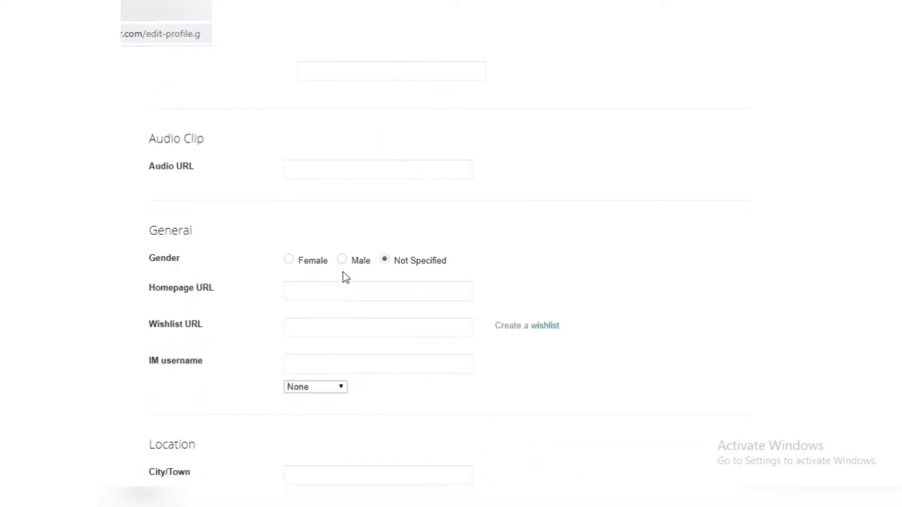
click(342, 259)
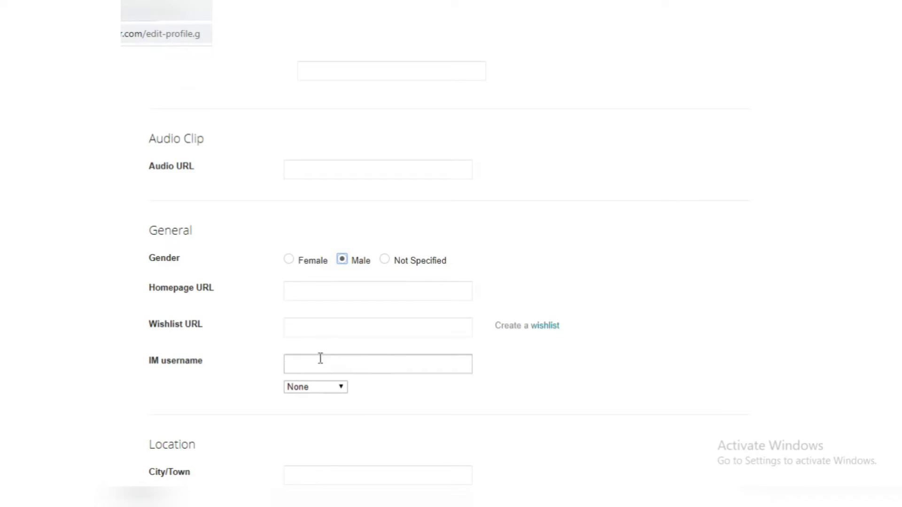
scroll(321, 359, down, 2)
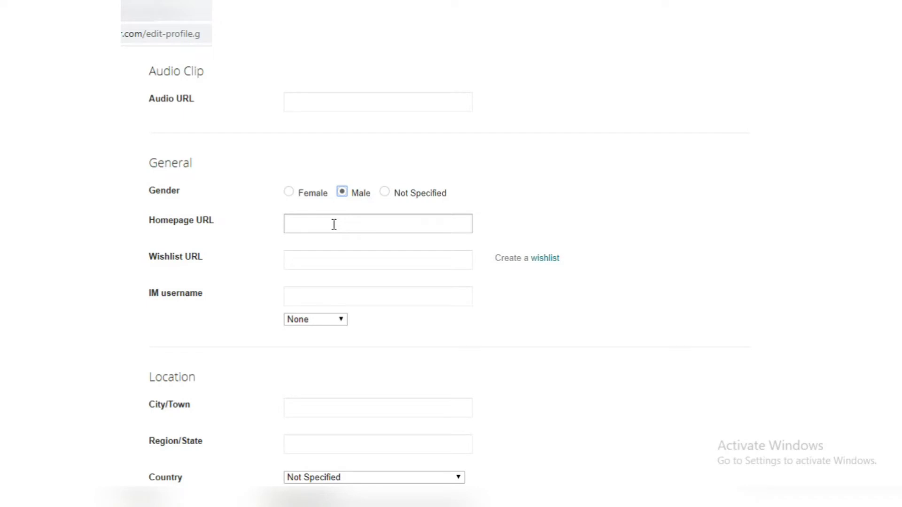
click(363, 226)
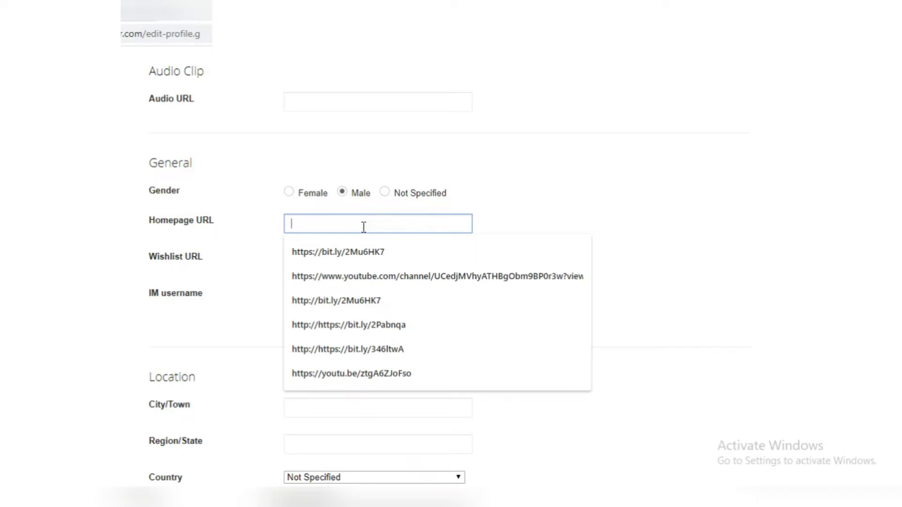
click(366, 272)
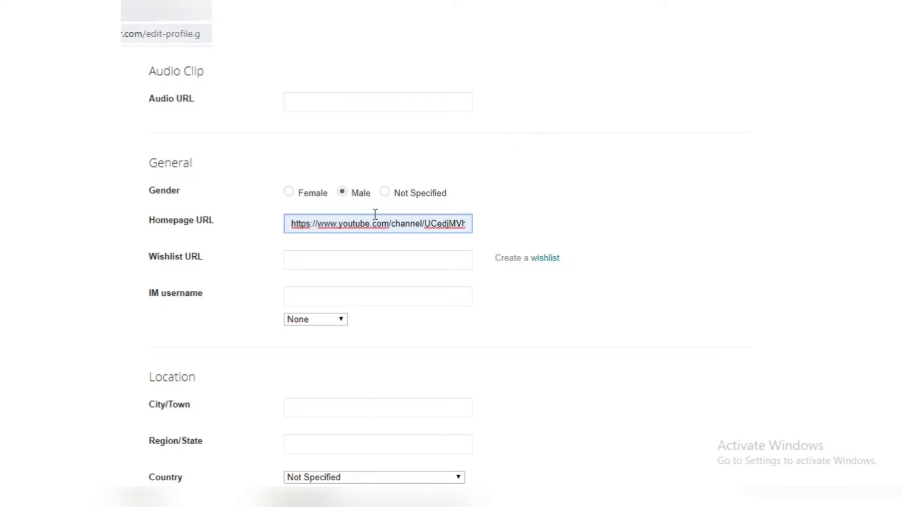
Step: Fill in the profile's location with country India, city tvm and region Kerala
scroll(374, 216, down, 2)
scroll(306, 258, down, 4)
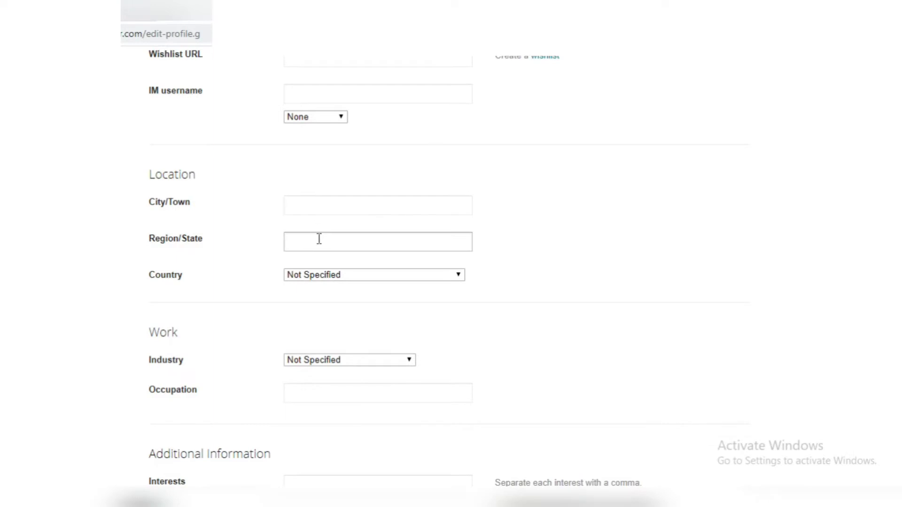
click(315, 276)
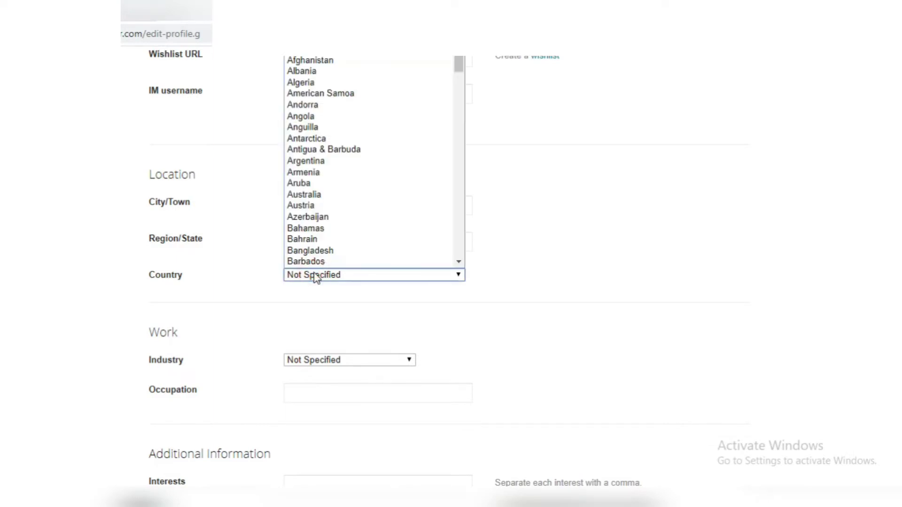
text(in)
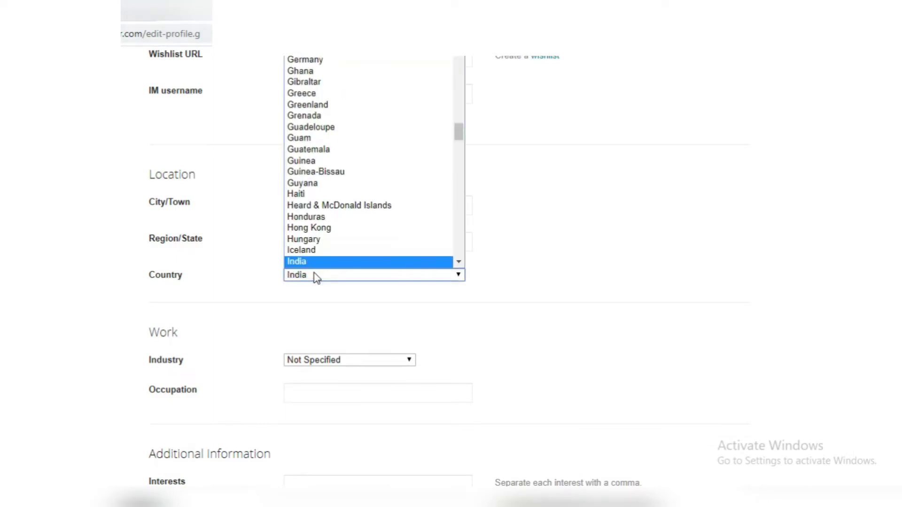
click(314, 253)
click(306, 204)
text(tvm)
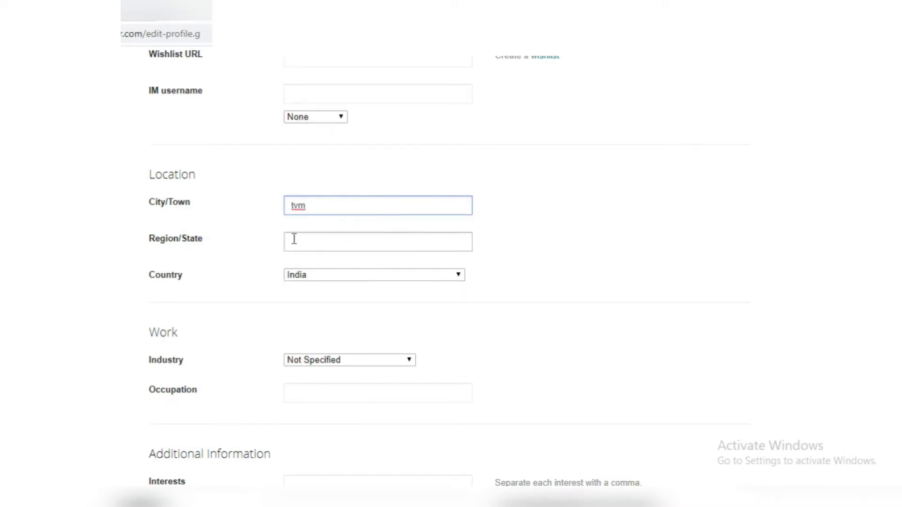
click(294, 239)
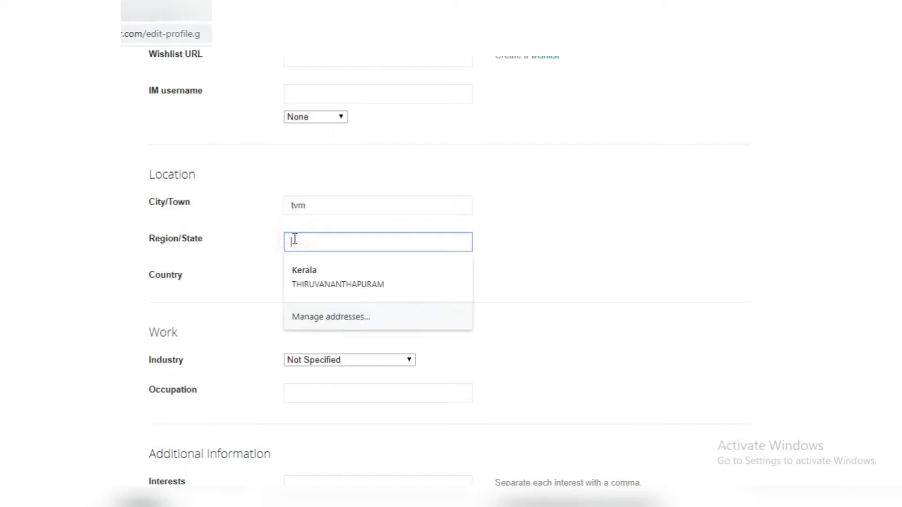
click(298, 276)
Step: Set the industry in the profile's work section to Advertising
scroll(490, 288, down, 3)
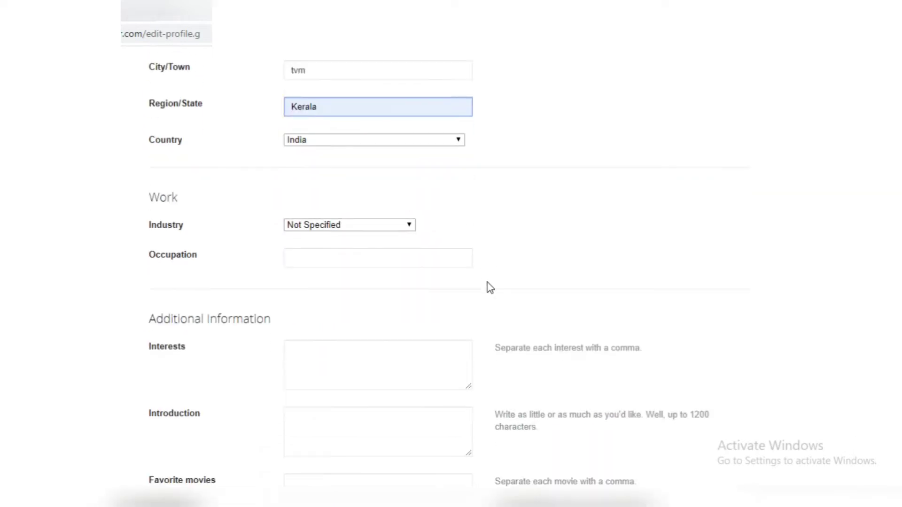
click(313, 259)
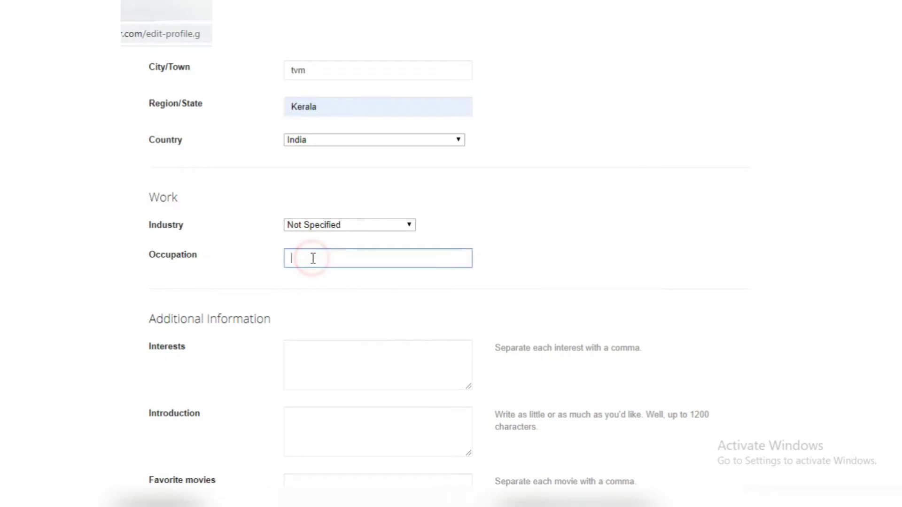
click(330, 225)
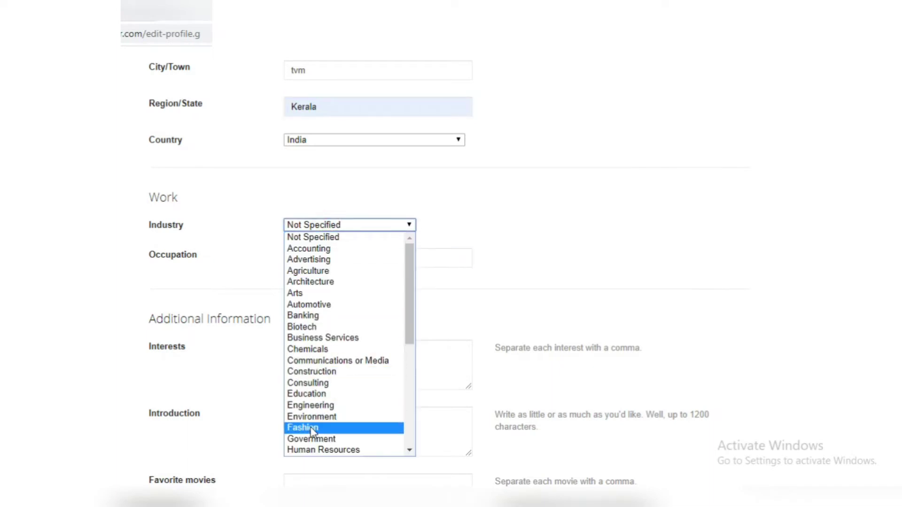
scroll(311, 450, down, 1)
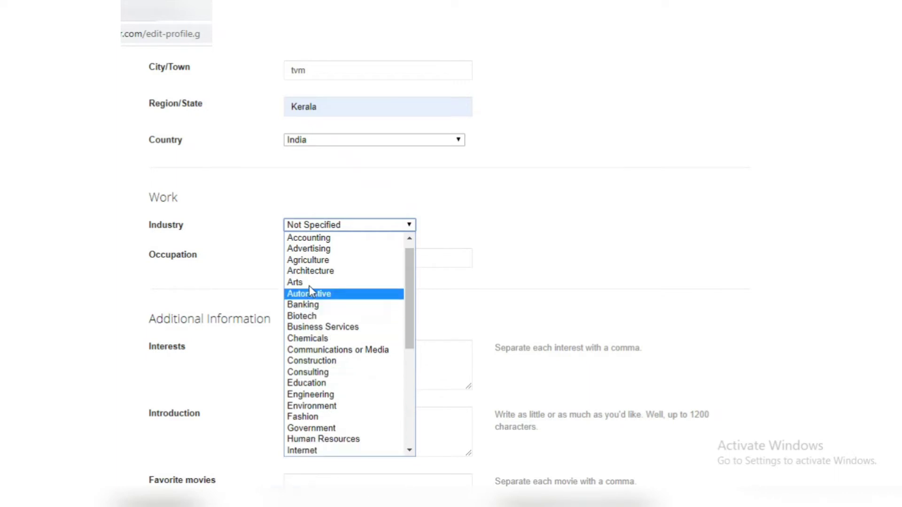
click(325, 252)
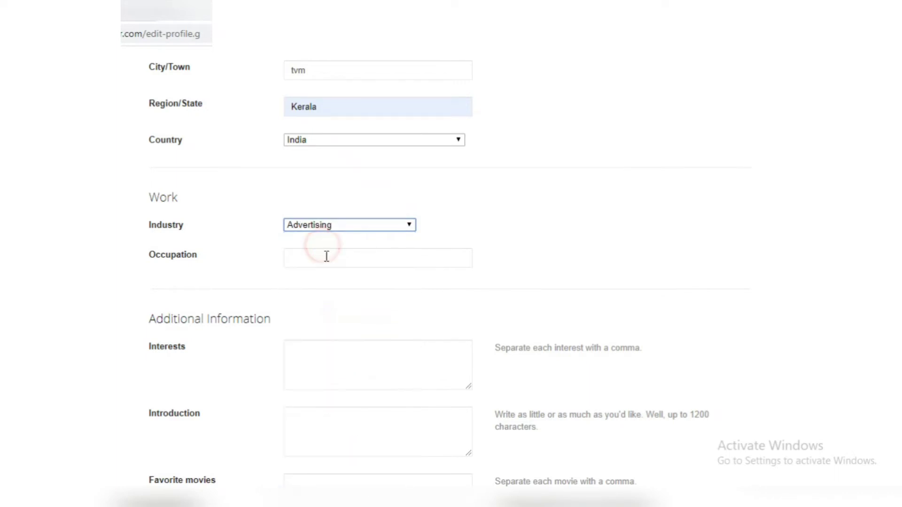
Step: Go through the additional information fields from interests to random question, leaving them empty, and save the profile
scroll(289, 282, down, 3)
click(315, 240)
click(316, 306)
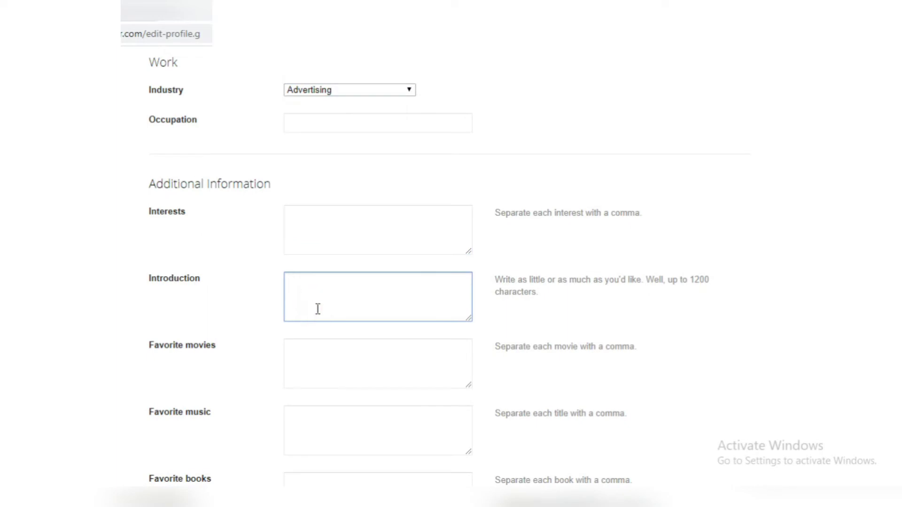
scroll(317, 308, down, 2)
click(317, 308)
scroll(319, 311, down, 3)
click(334, 243)
click(335, 281)
click(187, 448)
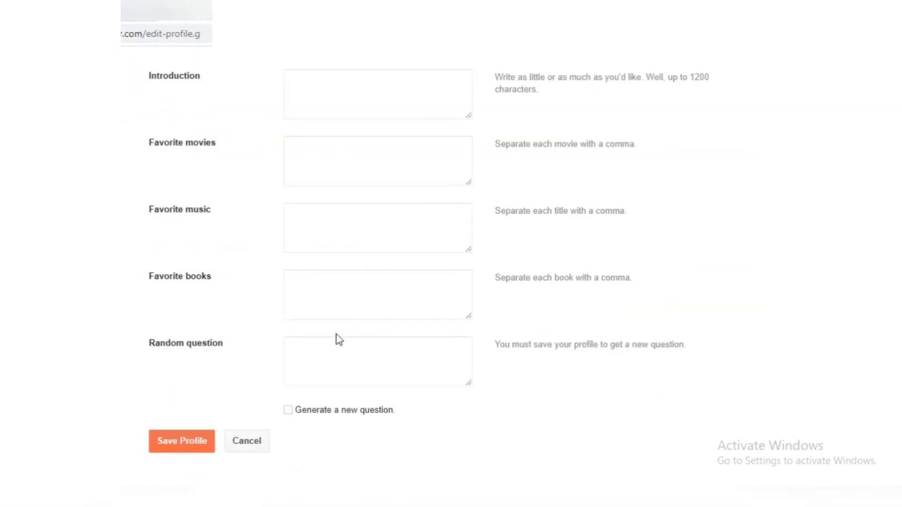
click(176, 452)
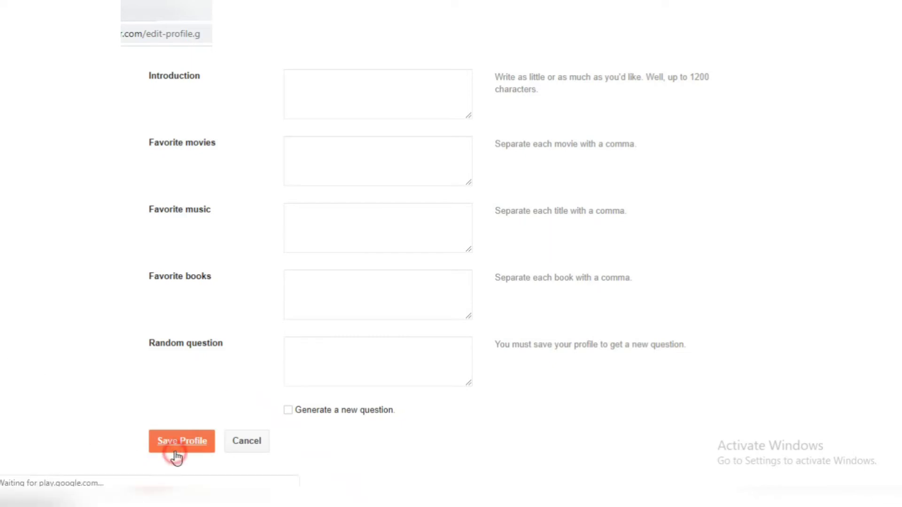
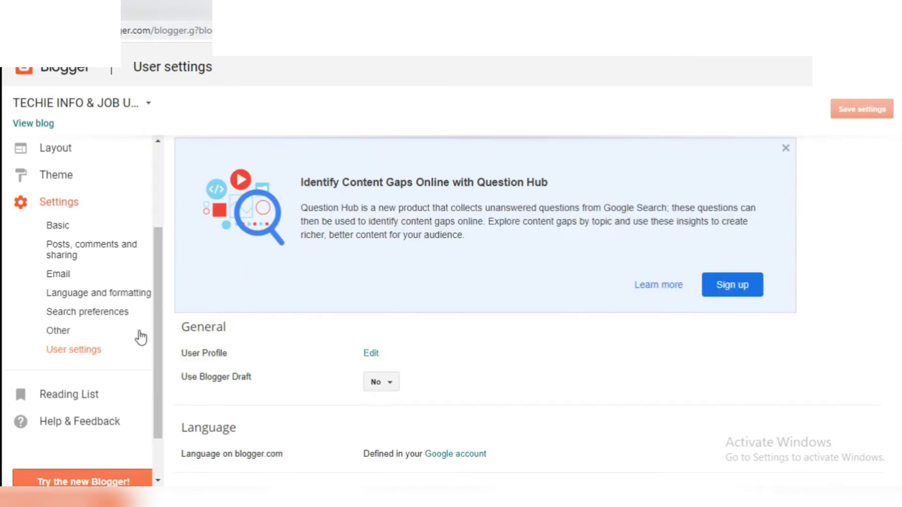
Step: Go to the blog's list of posts and start a new post
drag(161, 298, 182, 185)
click(48, 147)
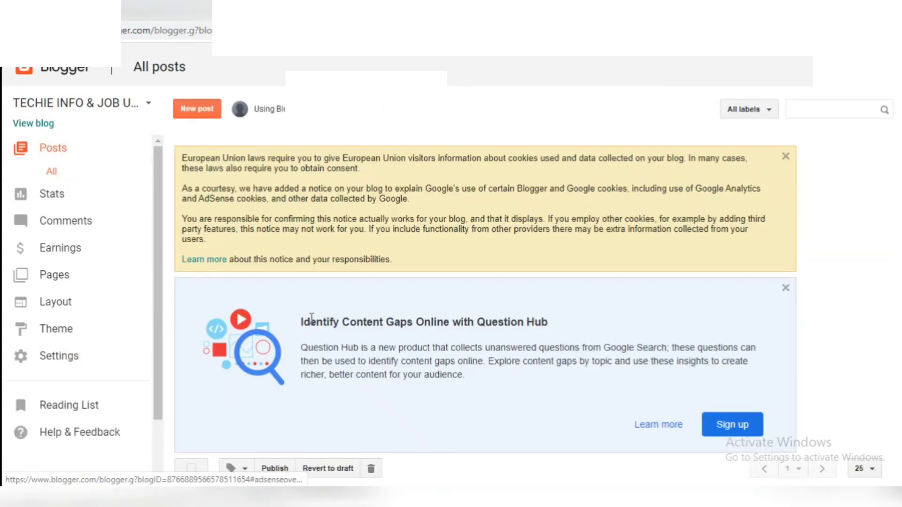
click(186, 109)
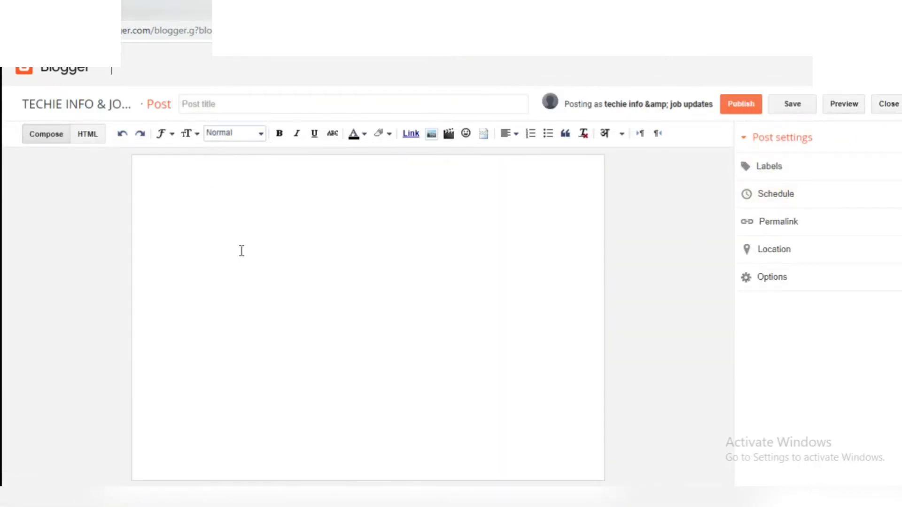
Step: Examine the font, text size and paragraph format choices in the post editor
click(167, 134)
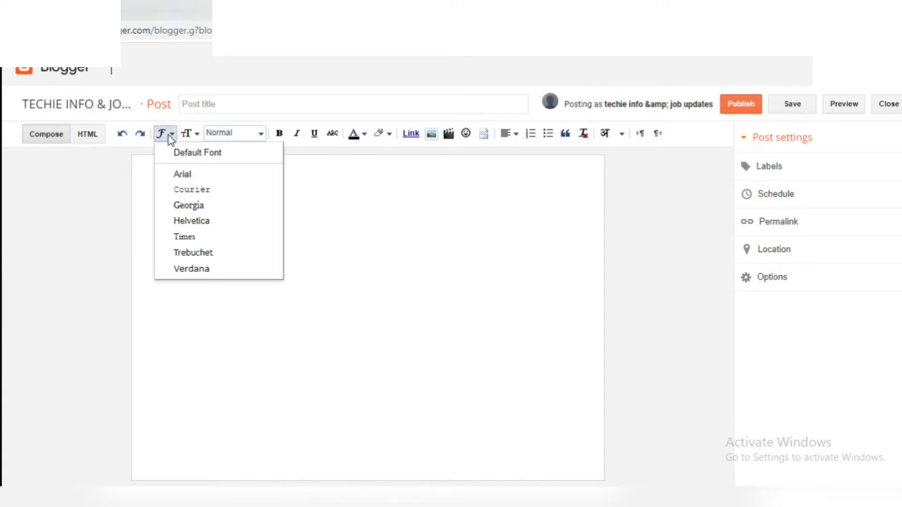
click(196, 137)
click(195, 135)
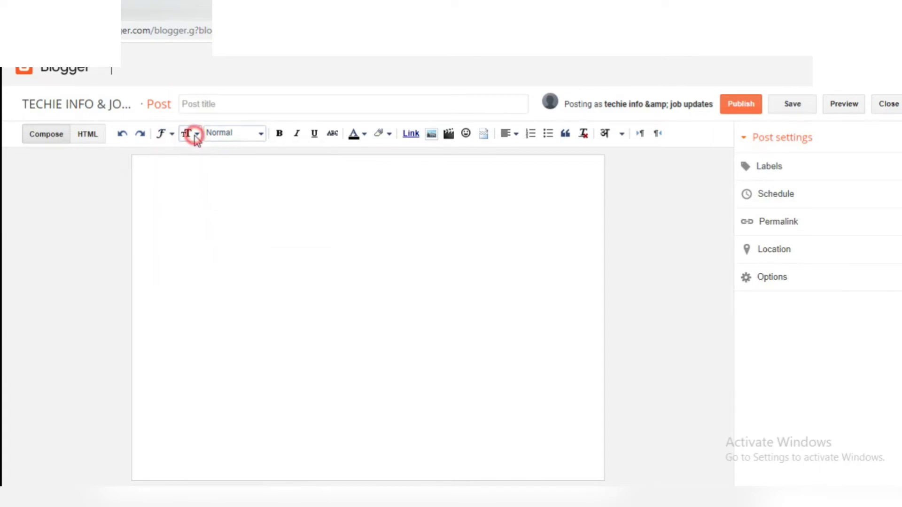
click(260, 135)
click(264, 136)
Step: Set the text direction to left-to-right and paste the copied channel description into the post body
click(640, 133)
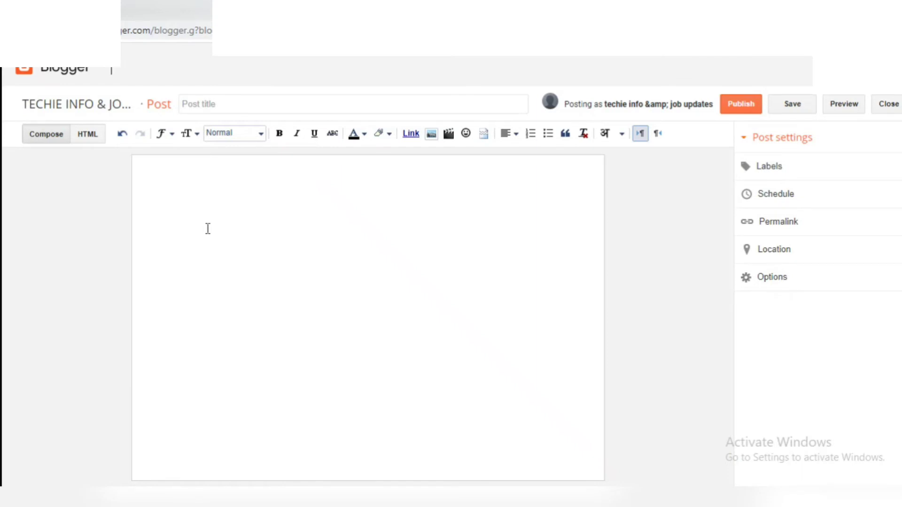
click(190, 219)
key(ctrl+v)
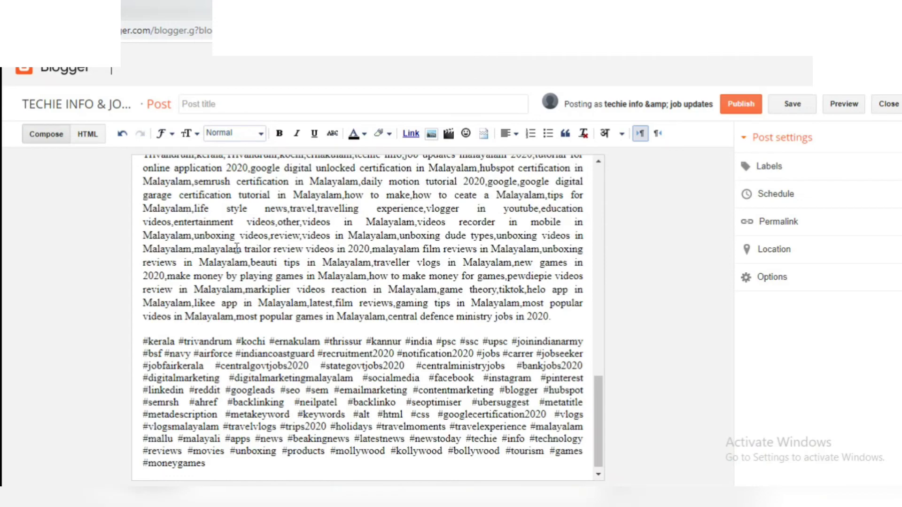
Step: Insert four blank lines above the "HAI ALL," greeting at the start of the post
scroll(317, 308, up, 20)
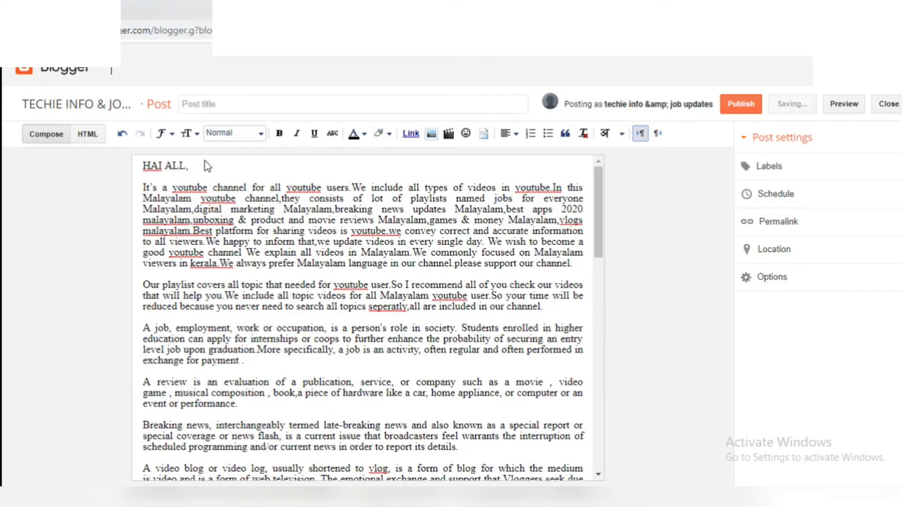
click(143, 165)
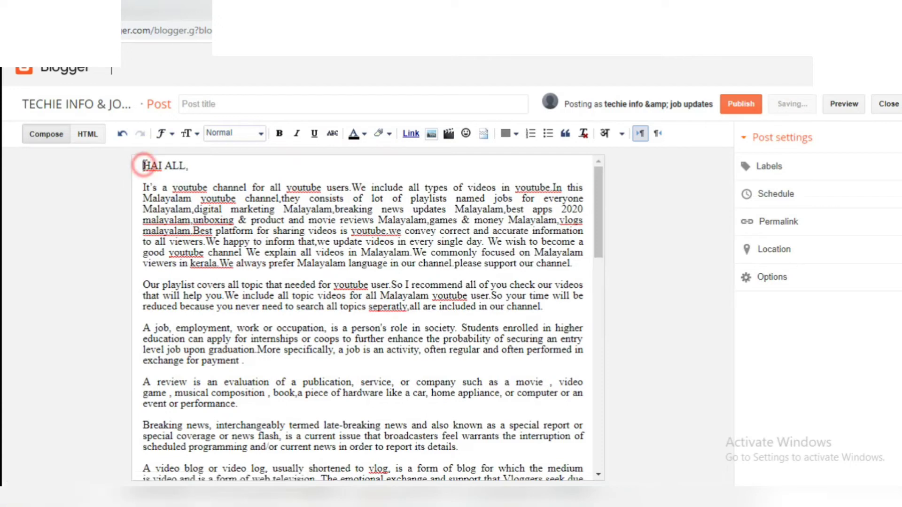
key(Return)
key(Return)
key(Return)
key(Return)
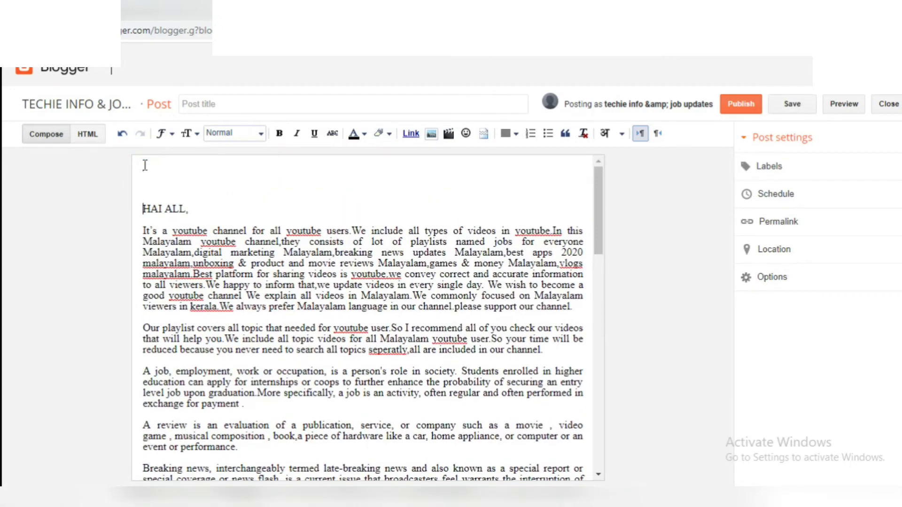
Step: Enter the heading "TECHIE IFO & JOB UPDATES" on the first line of the post
click(252, 179)
text(te)
text(TCHIE IFO & JOB UPDATES)
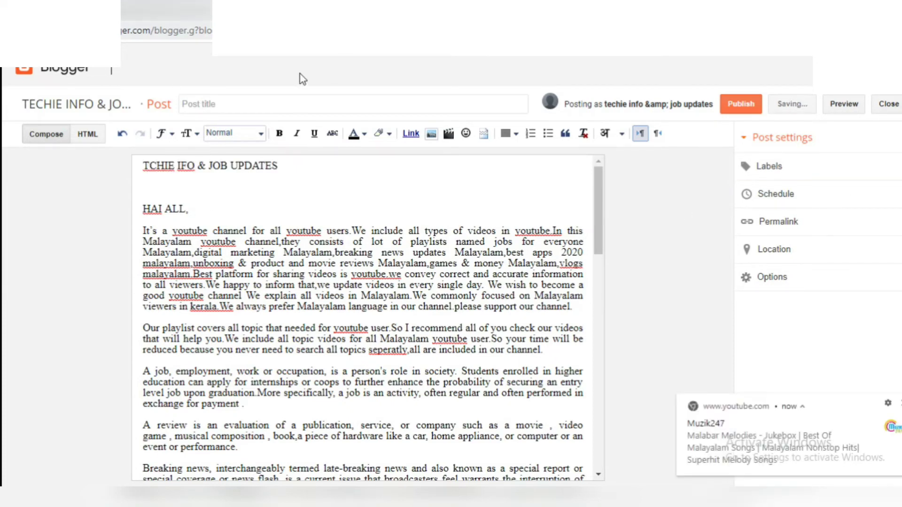
click(154, 167)
text(E)
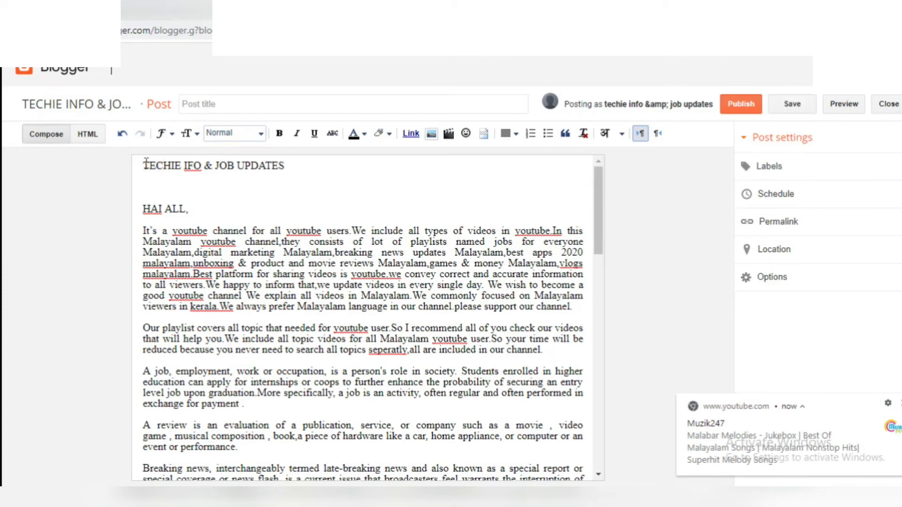
Step: Format the title line at the start of the post with the Times font, Large text size and Heading paragraph style
drag(142, 165, 284, 168)
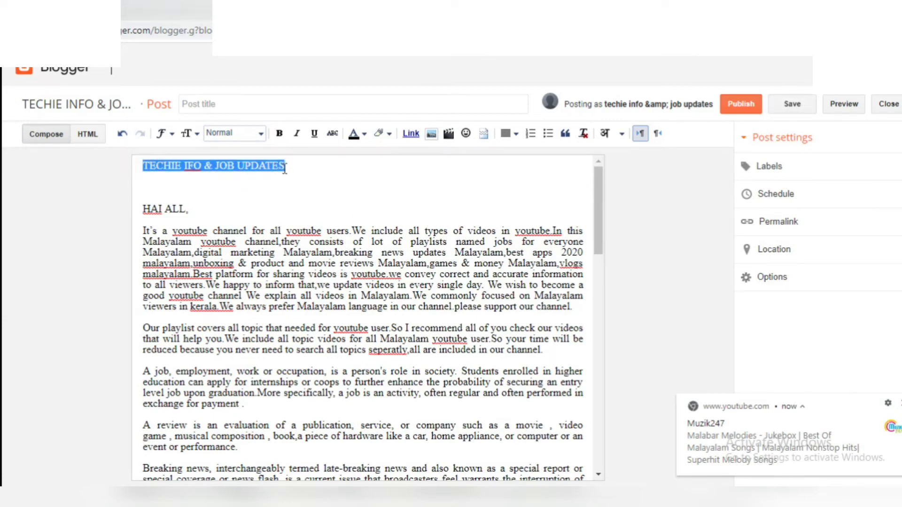
click(164, 133)
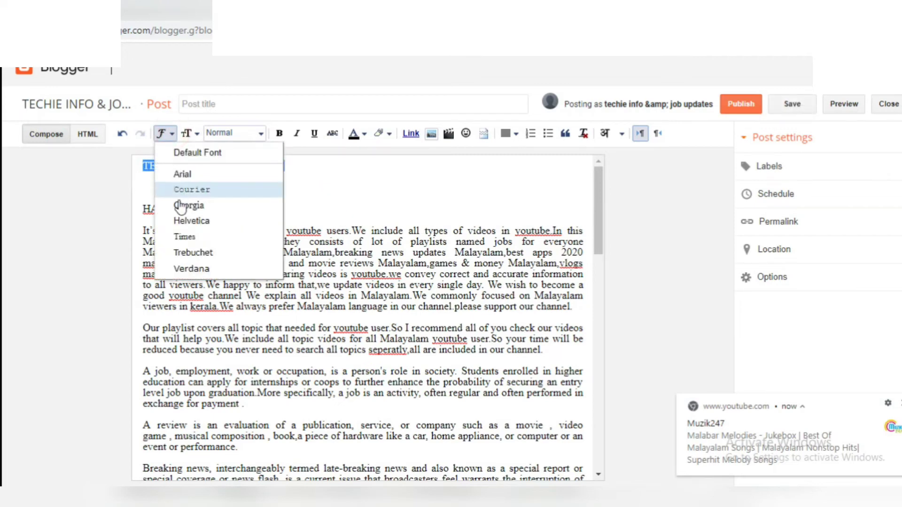
click(183, 236)
click(189, 134)
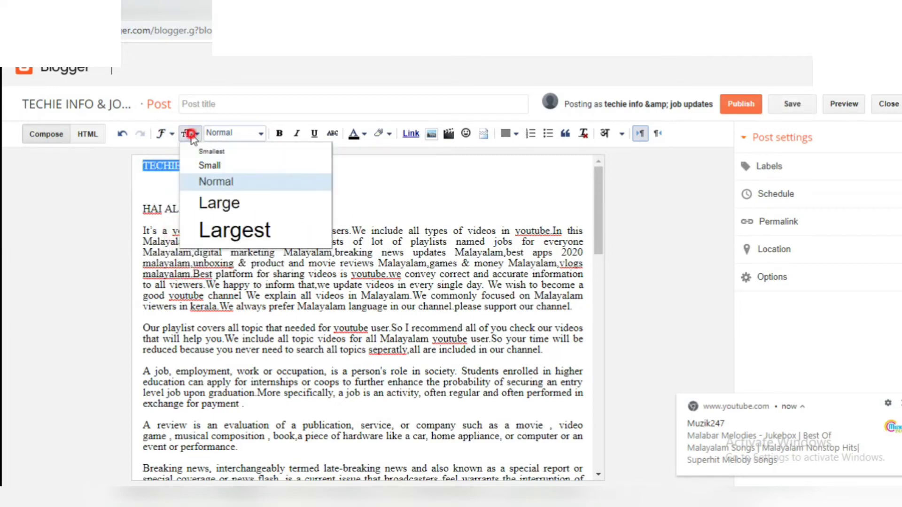
click(207, 193)
click(260, 134)
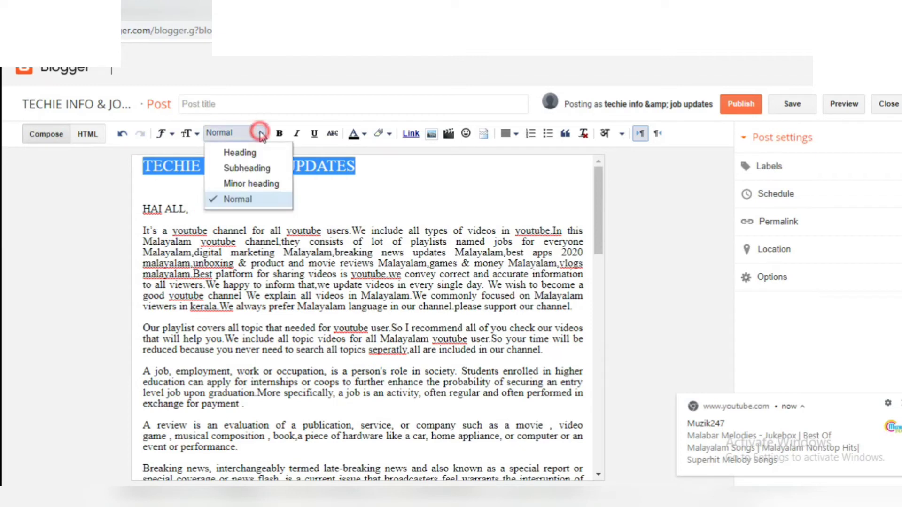
click(240, 152)
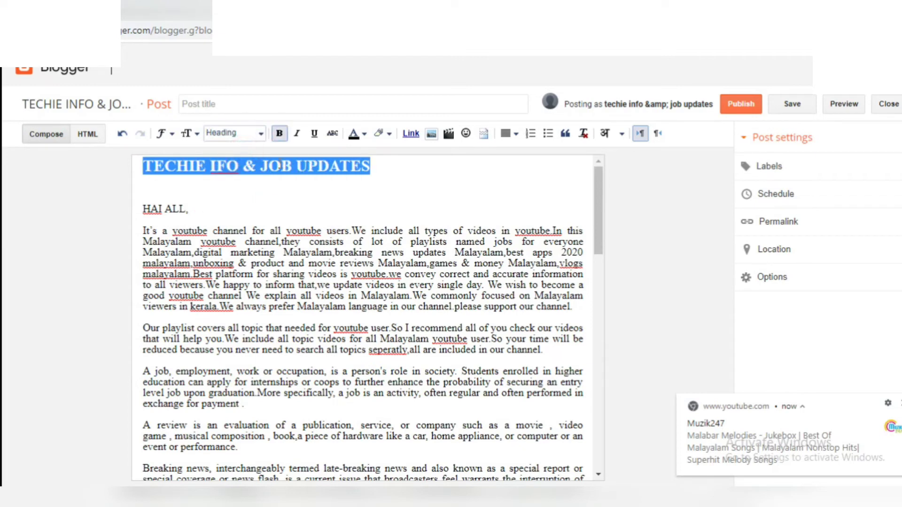
Step: Center the title line in the post body and correct the misspelled word "IFO" to "INFO"
click(299, 135)
click(297, 134)
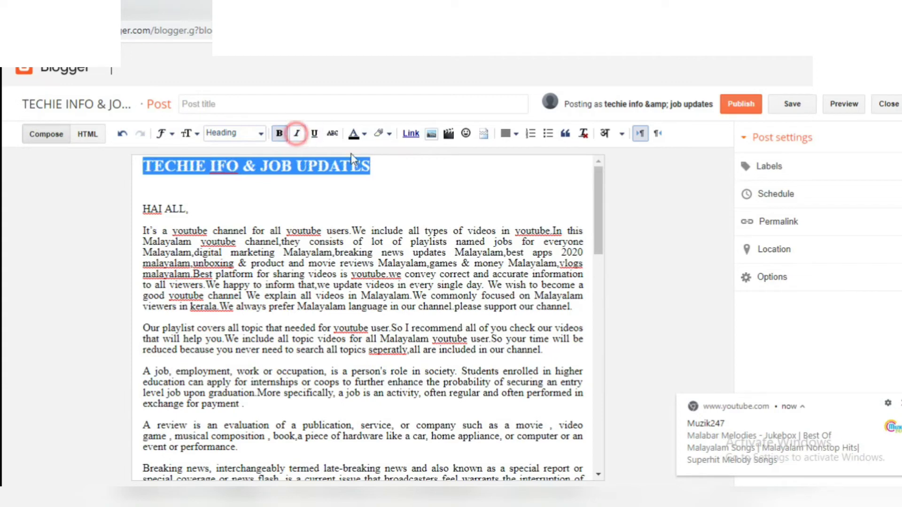
click(509, 134)
click(523, 170)
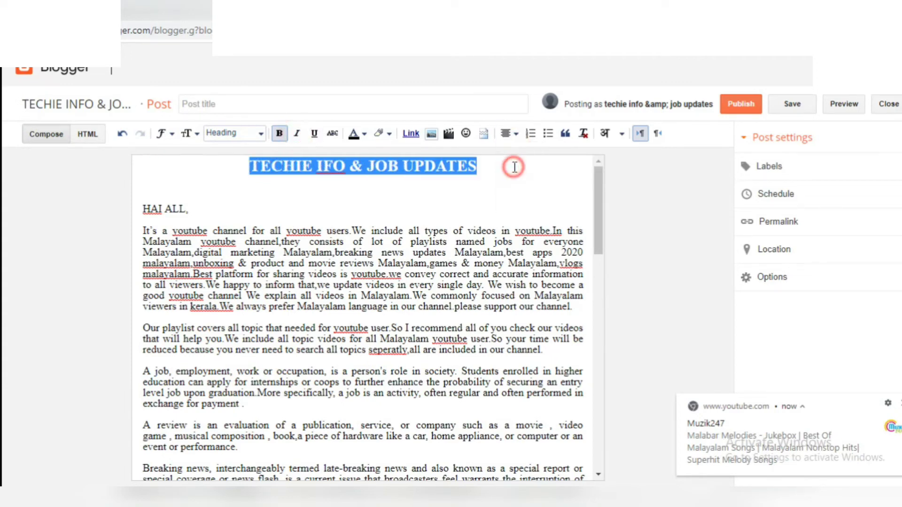
click(444, 190)
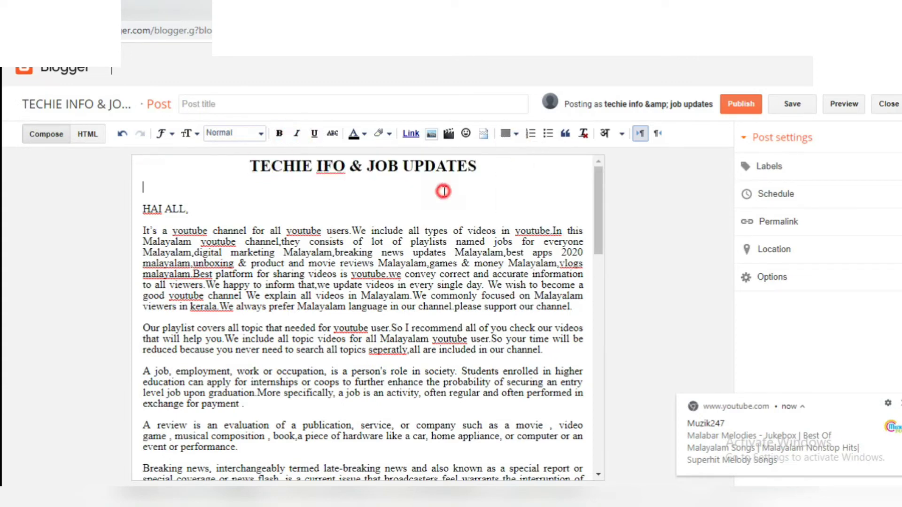
click(323, 165)
text(N)
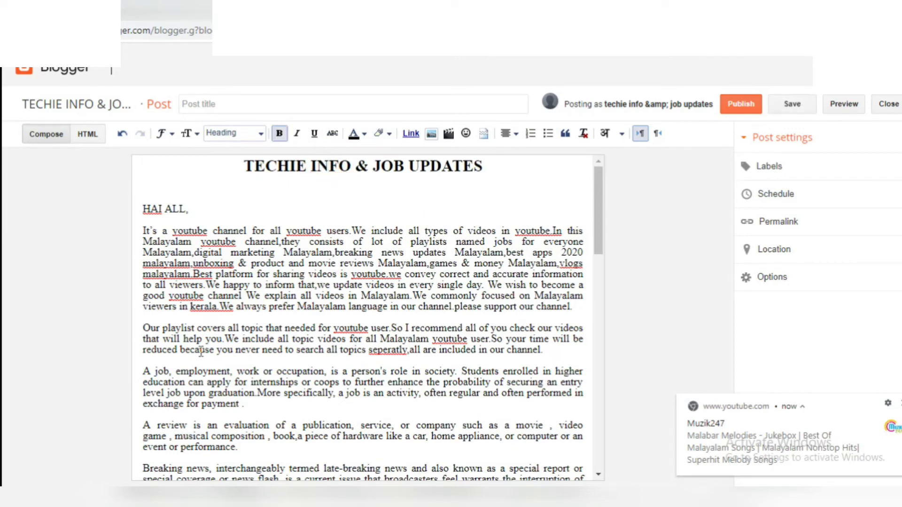
Step: Open the link settings for the word "youtube" in "We include all types of videos in youtube"
click(353, 230)
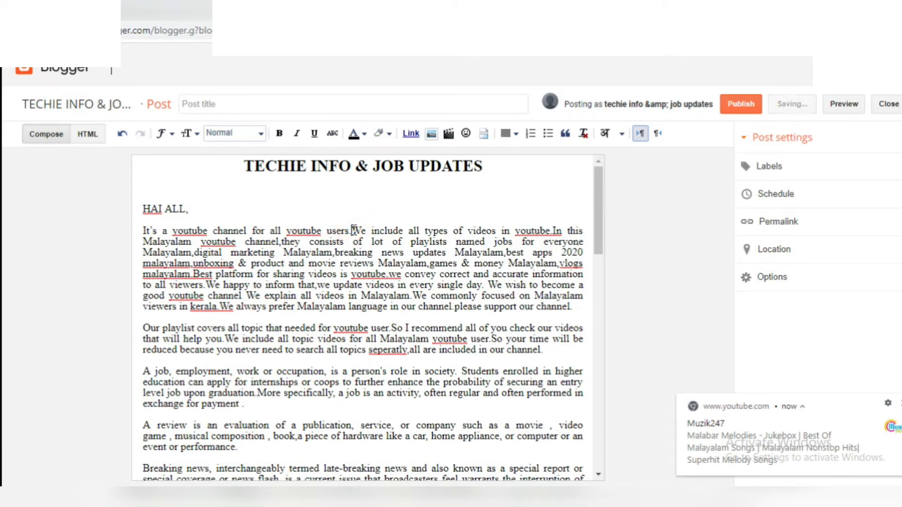
drag(516, 231, 543, 231)
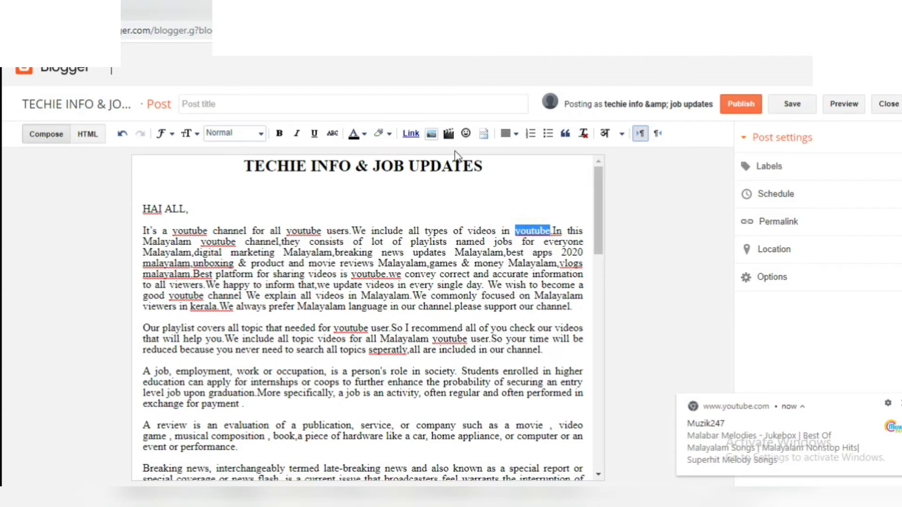
click(418, 134)
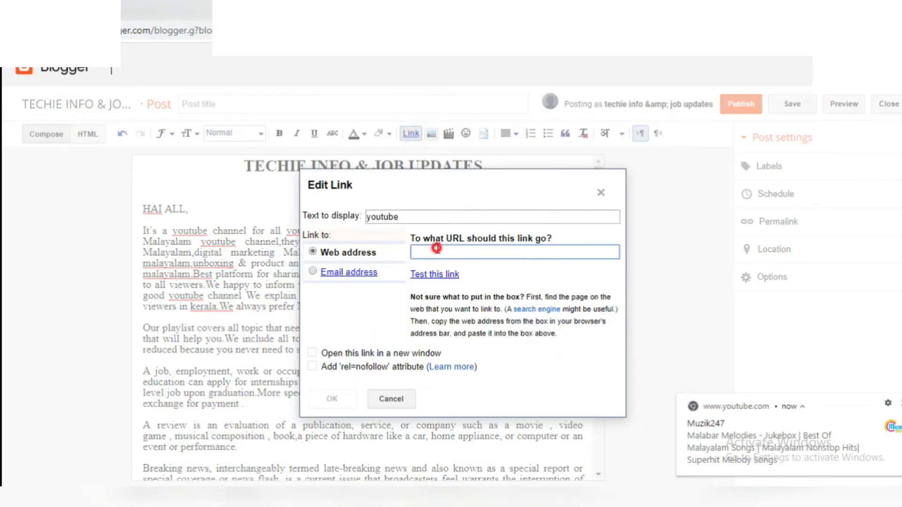
key(ctrl+v)
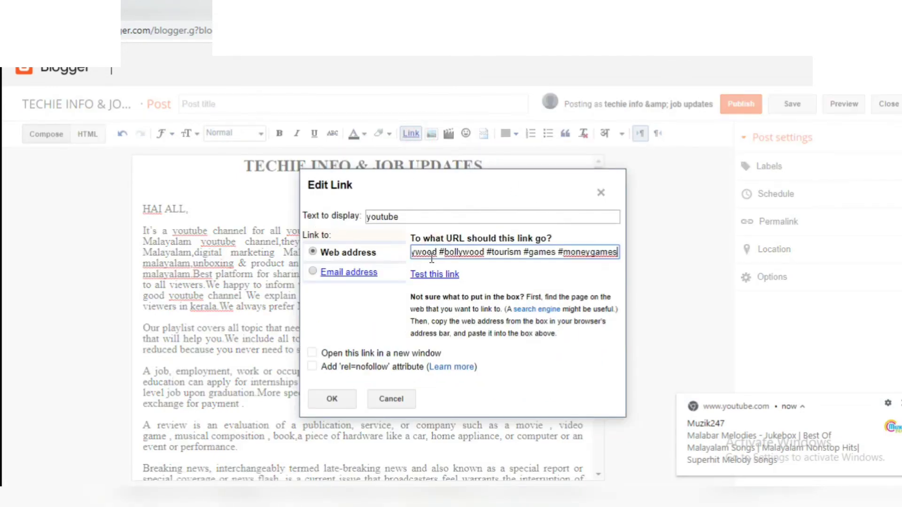
key(BackSpace)
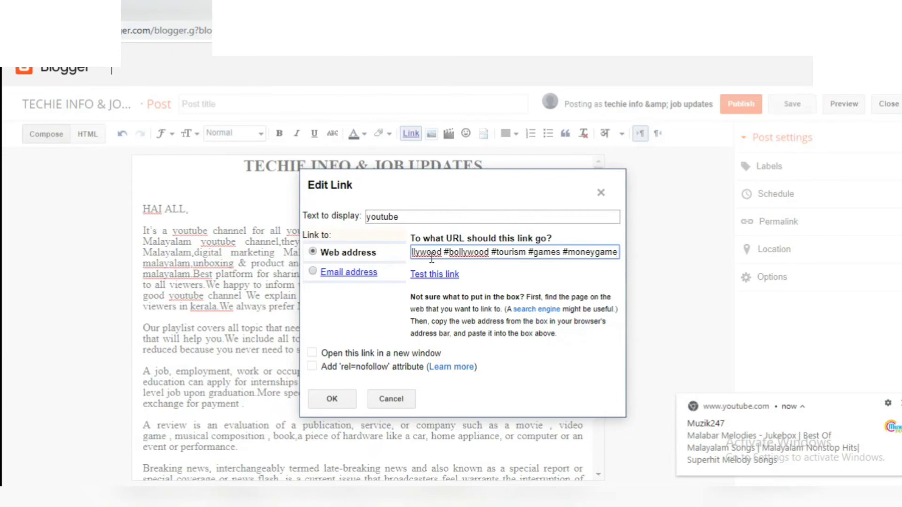
key(BackSpace)
key(BackSpace)
key(BackSpace)
key(BackSpace)
key(BackSpace)
key(BackSpace)
key(BackSpace)
key(BackSpace)
key(BackSpace)
key(BackSpace)
key(BackSpace)
key(BackSpace)
key(BackSpace)
key(BackSpace)
key(BackSpace)
key(BackSpace)
key(BackSpace)
key(BackSpace)
key(BackSpace)
key(BackSpace)
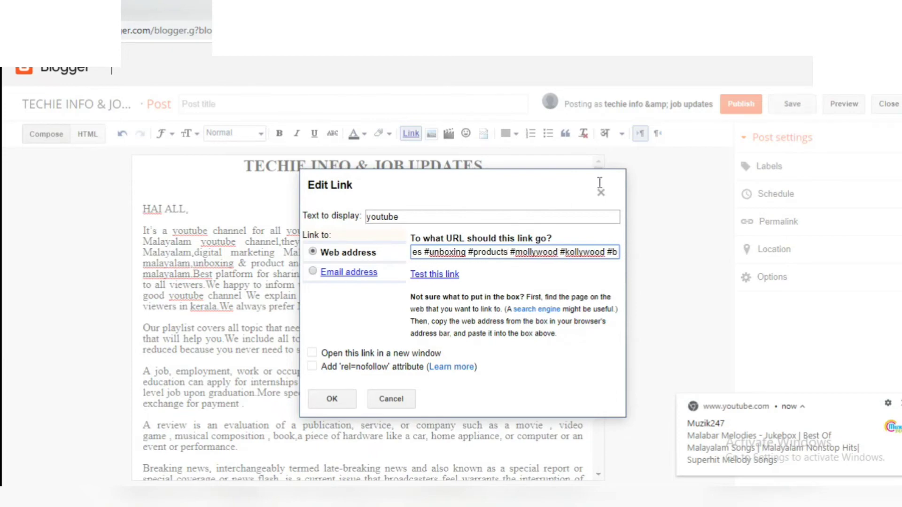
key(ctrl+a)
key(BackSpace)
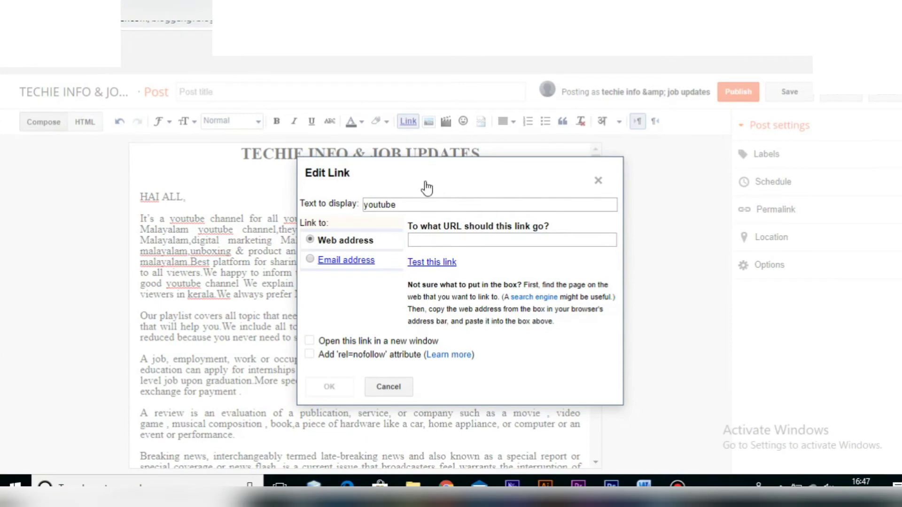
Step: Paste the copied YouTube web address as the link target for "youtube" and apply the link
click(443, 252)
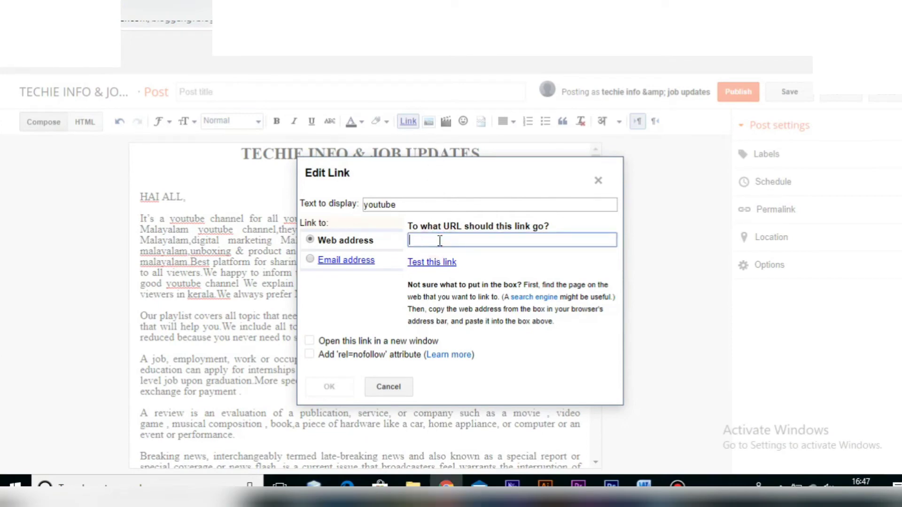
key(ctrl+v)
click(330, 387)
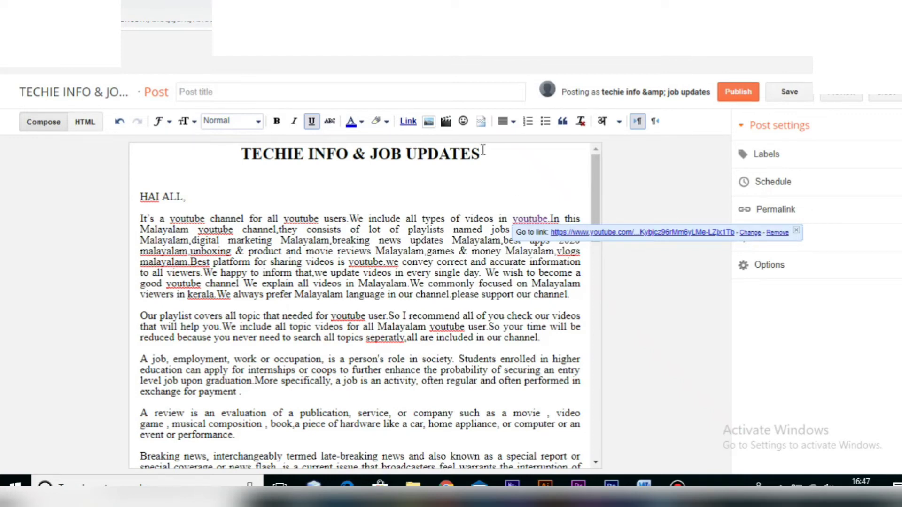
Step: Examine the sources for adding images and videos, including the account's own YouTube videos, and try the numbered list on the text
click(428, 121)
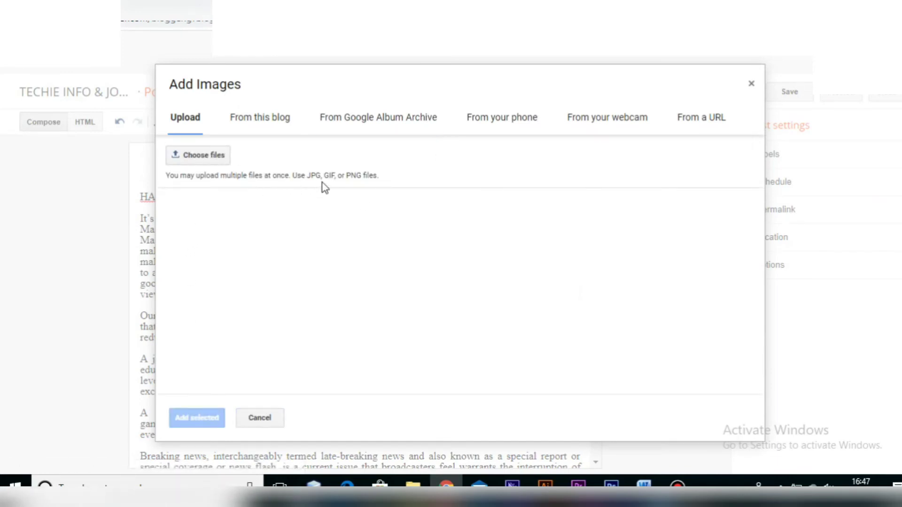
click(751, 84)
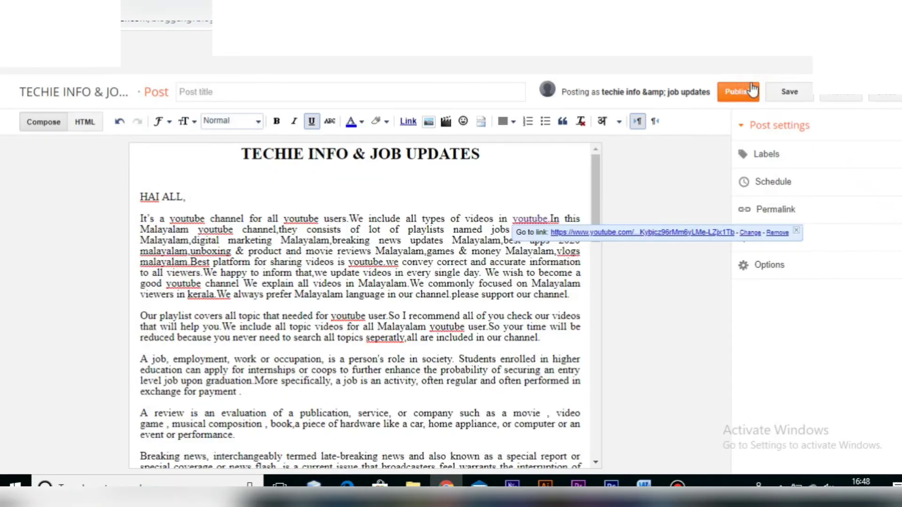
click(444, 123)
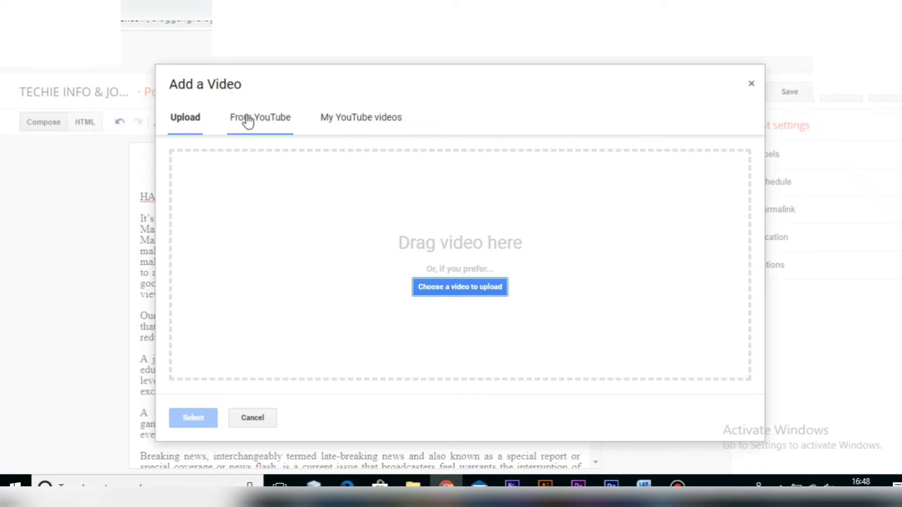
click(267, 118)
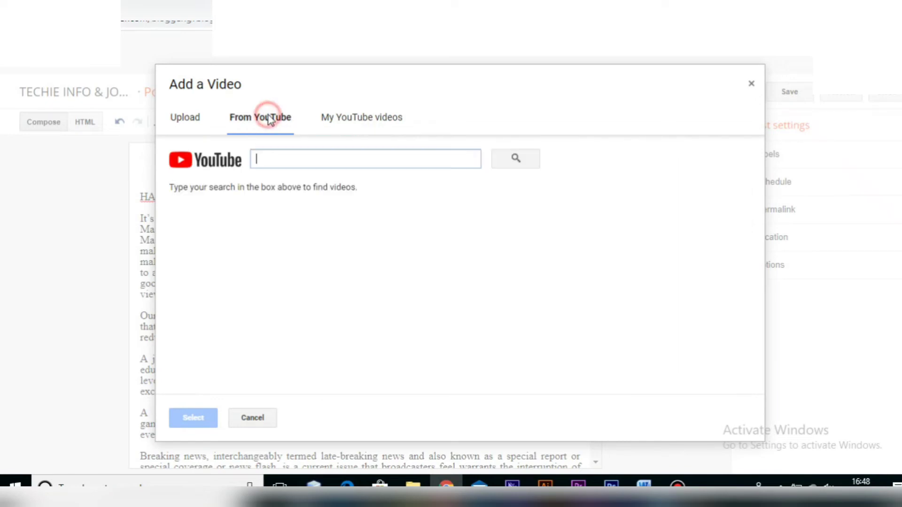
click(345, 124)
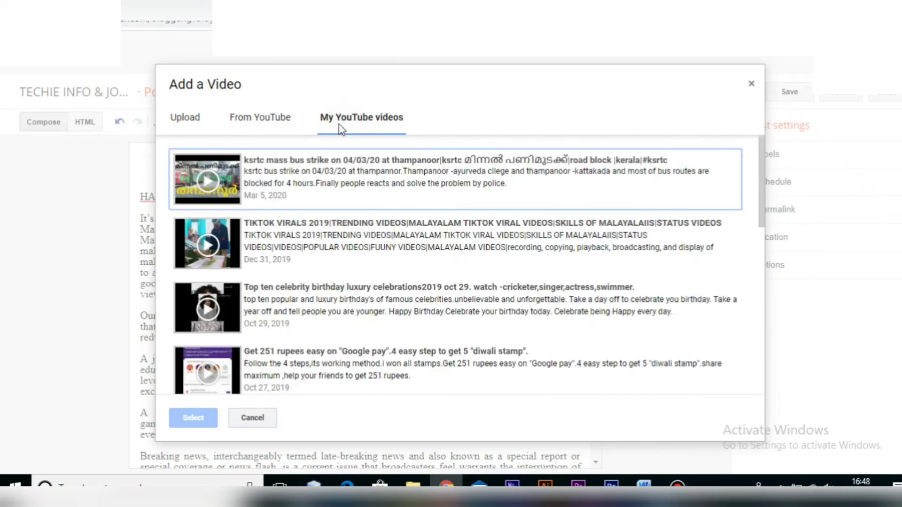
scroll(316, 209, down, 8)
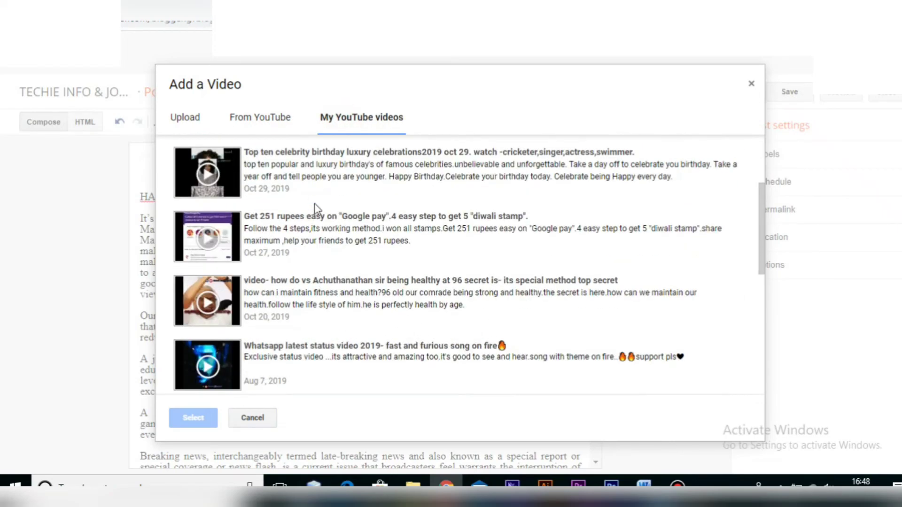
scroll(316, 208, down, 2)
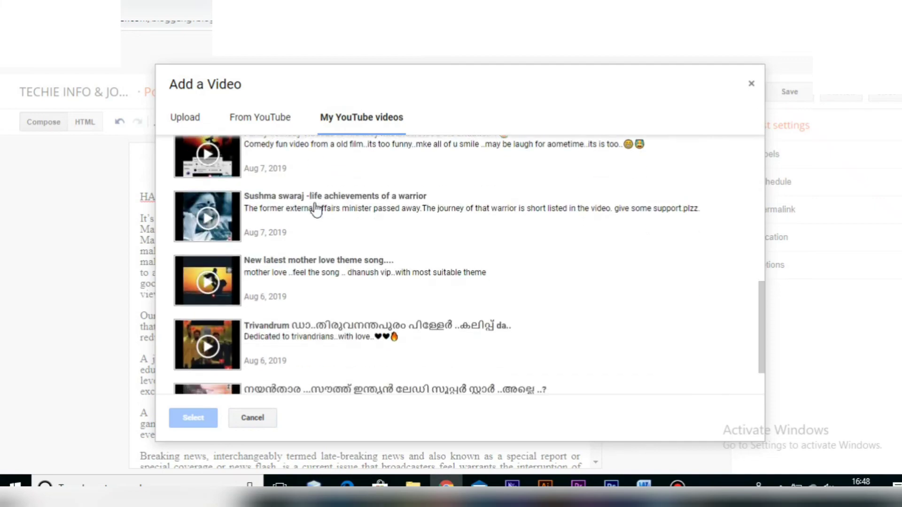
scroll(315, 208, up, 10)
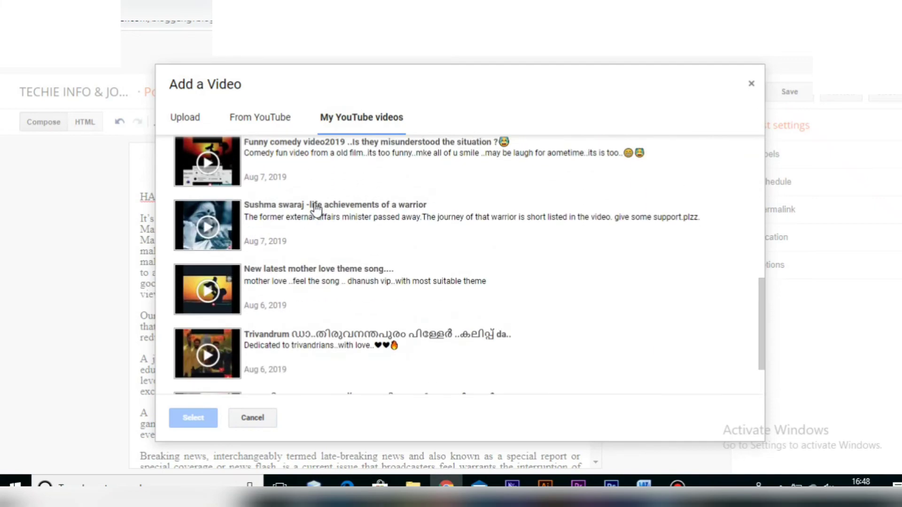
scroll(316, 208, down, 10)
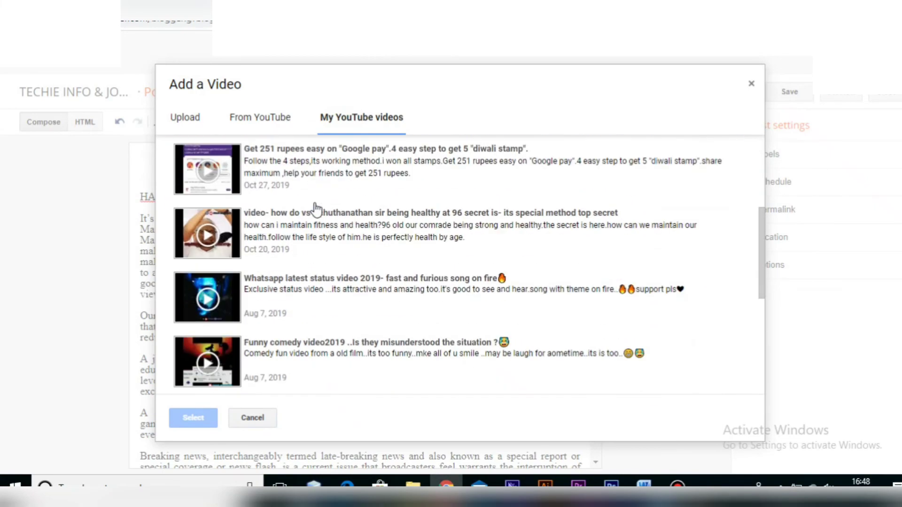
click(751, 87)
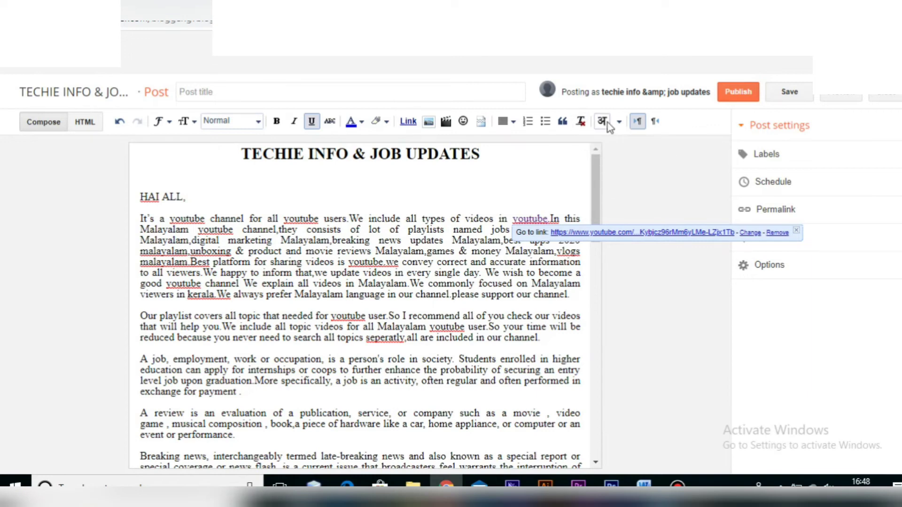
click(528, 123)
click(529, 124)
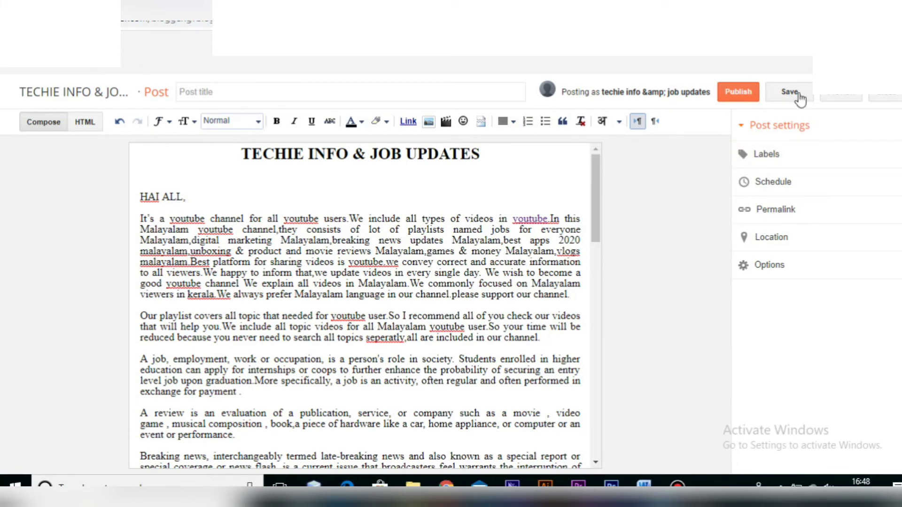
Step: Label the post with the keywords from "govt jobs 2020" through "best apps 2020" in the post's keyword paragraph and save the labels
click(779, 154)
click(774, 196)
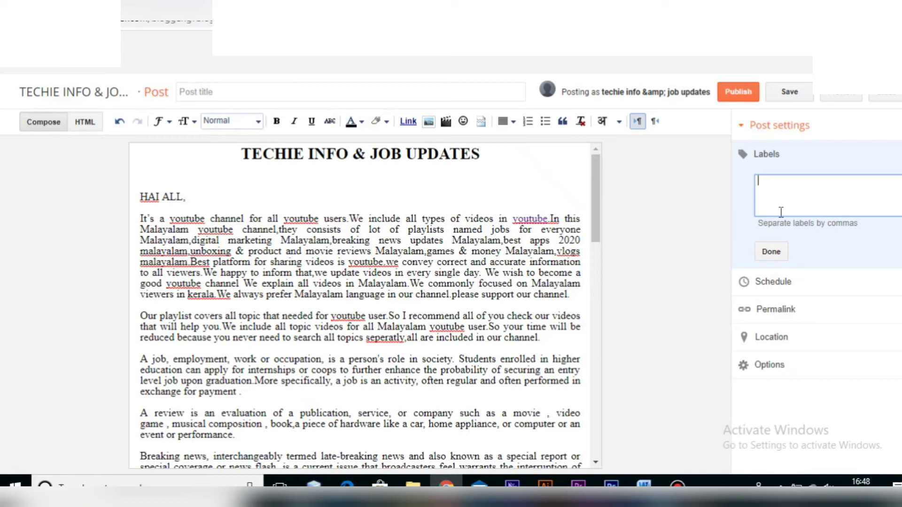
text(govt jobs 2020,recruitment 2020,govt job notifications 2020,psc notification 2020,ssc notification 2020,central government jobs 2020,jobs 2020 malayalam,state government jobs 2020,digital marketing malayalam 2020,digital marketing,technical updates 2020,latest news 2020,vlogger videos, youtube,best apps 2020)
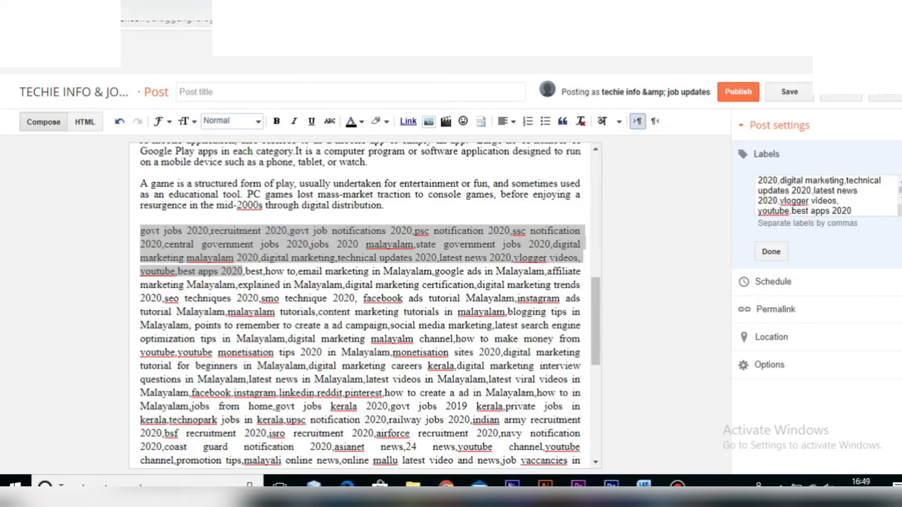
click(771, 252)
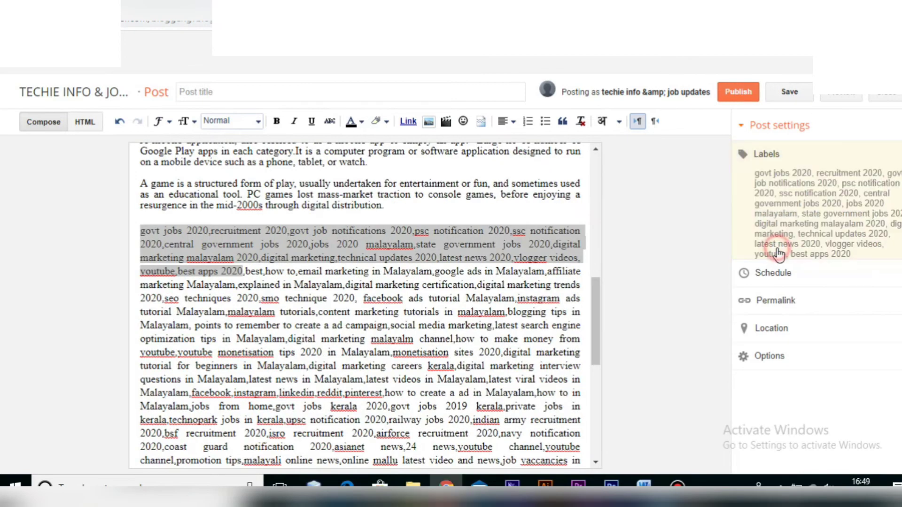
Step: Check the post's schedule options, search for KERALA as the post's location and save Kerala, India
click(770, 275)
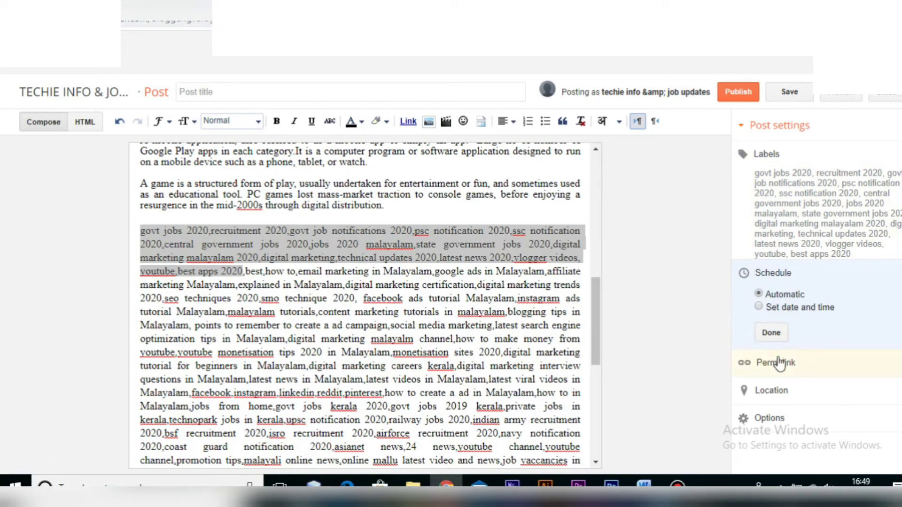
click(770, 390)
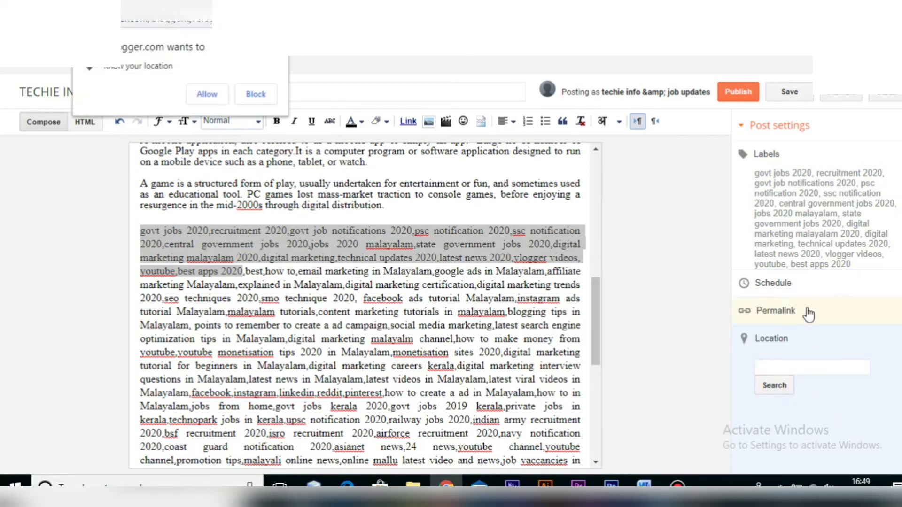
click(795, 367)
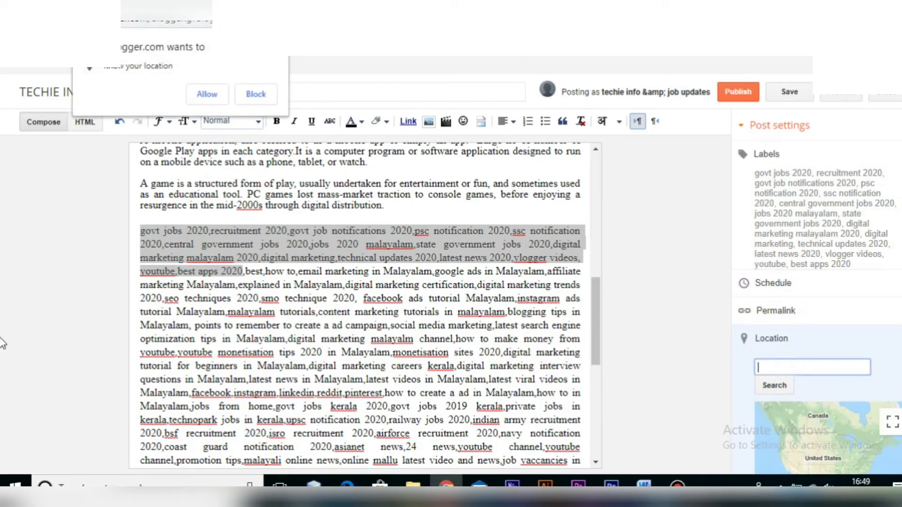
text(KERALA)
click(772, 385)
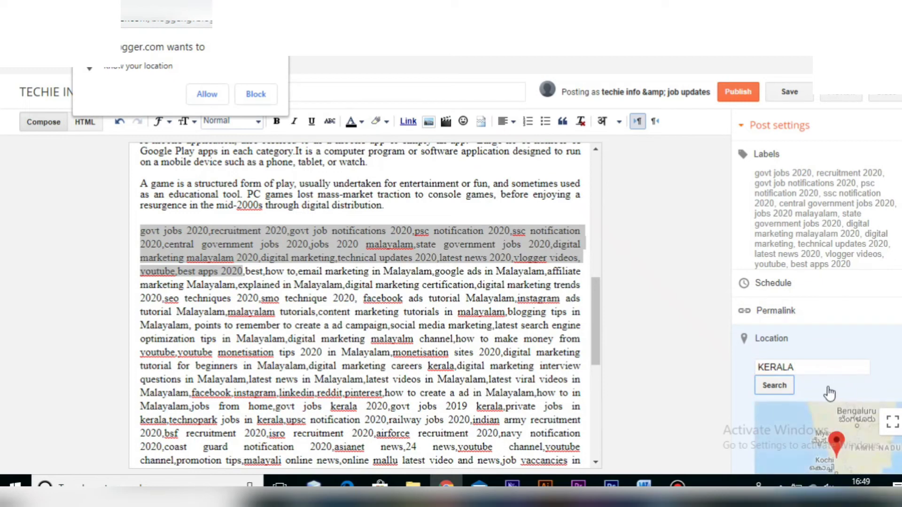
scroll(790, 416, down, 2)
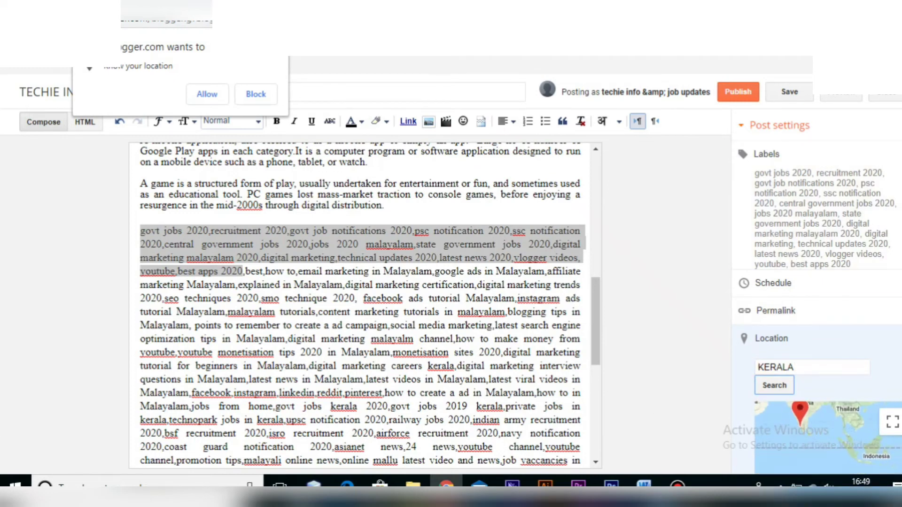
scroll(816, 291, down, 3)
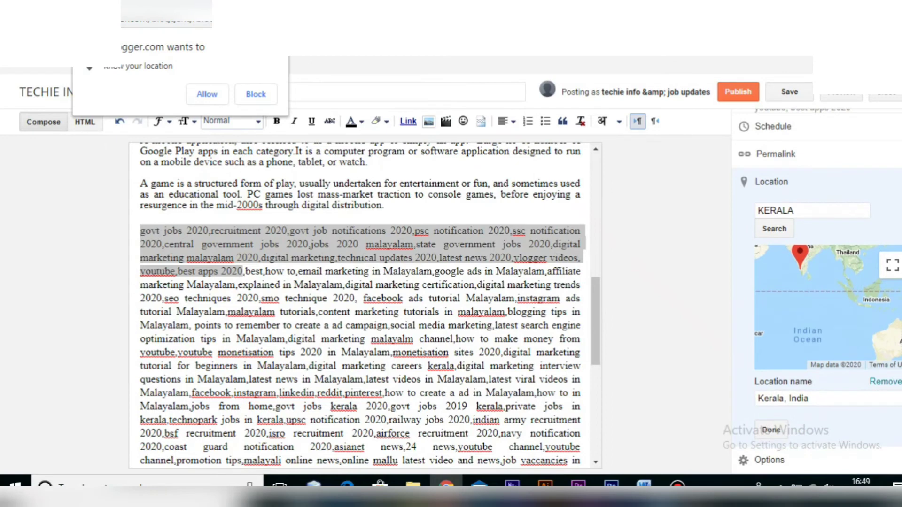
click(777, 431)
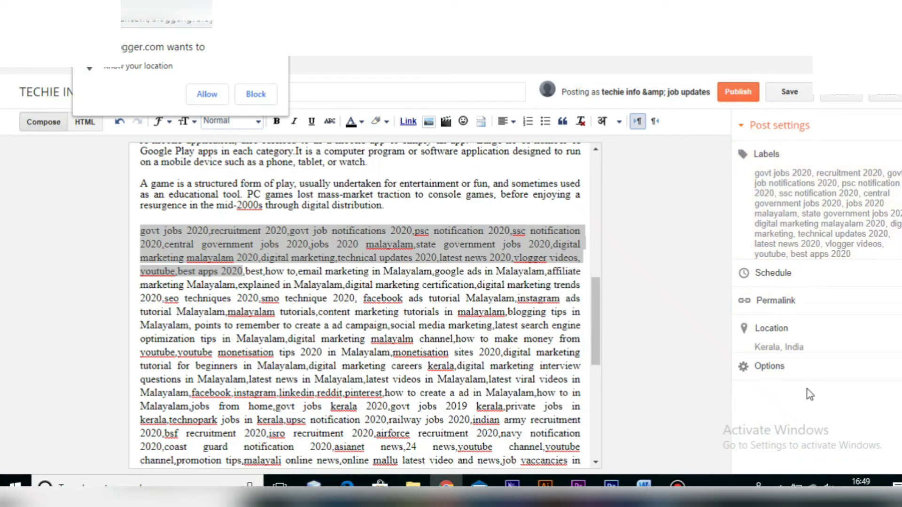
Step: Check the reader comment options, shorten the post's labels so the list ends with "state government job", and save the post
click(766, 371)
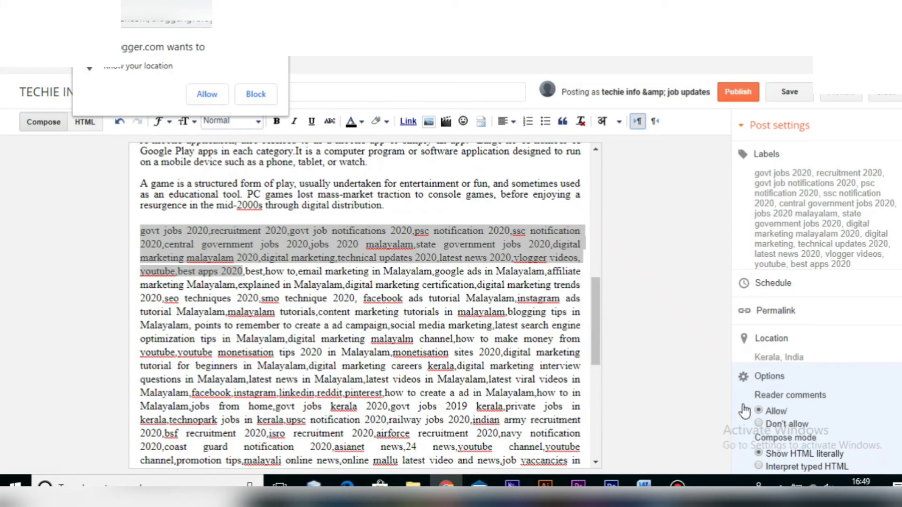
click(794, 92)
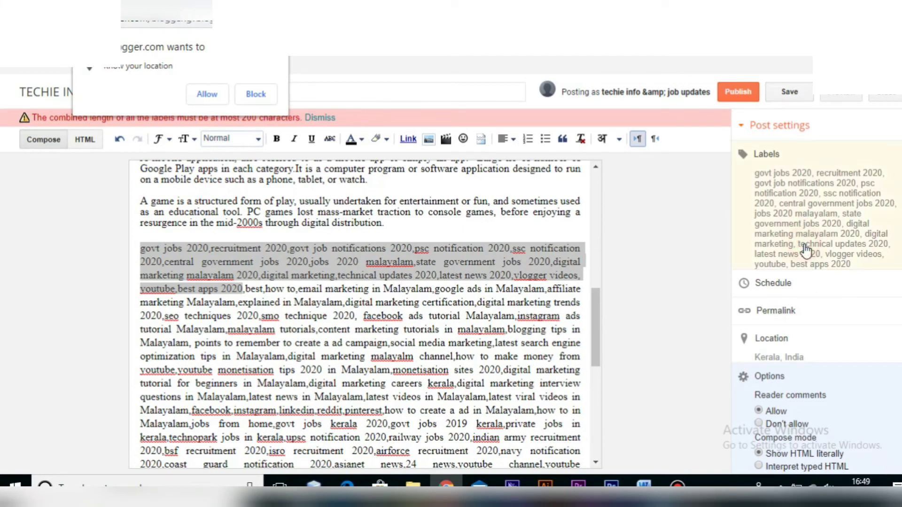
click(209, 90)
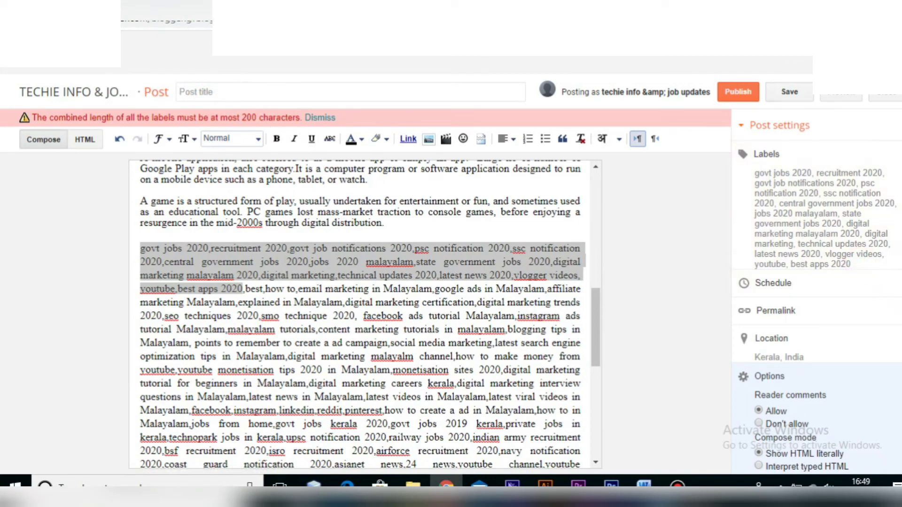
click(817, 217)
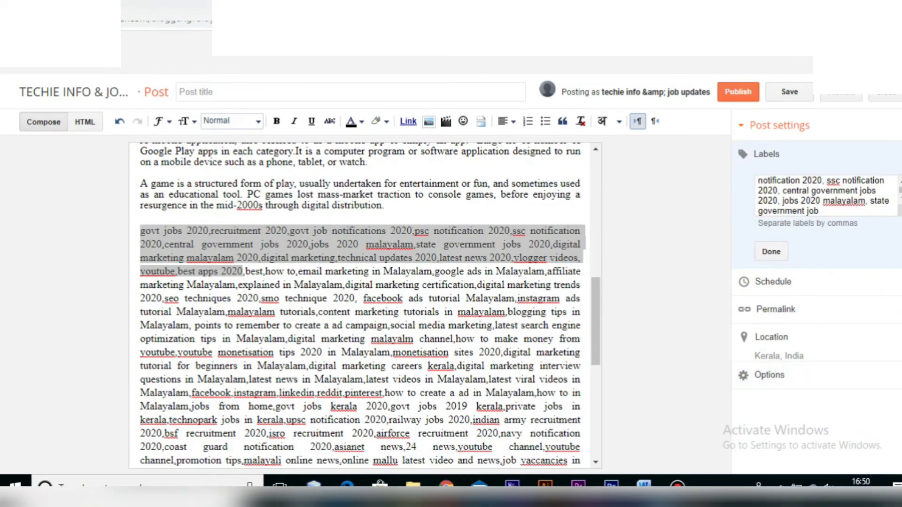
click(789, 94)
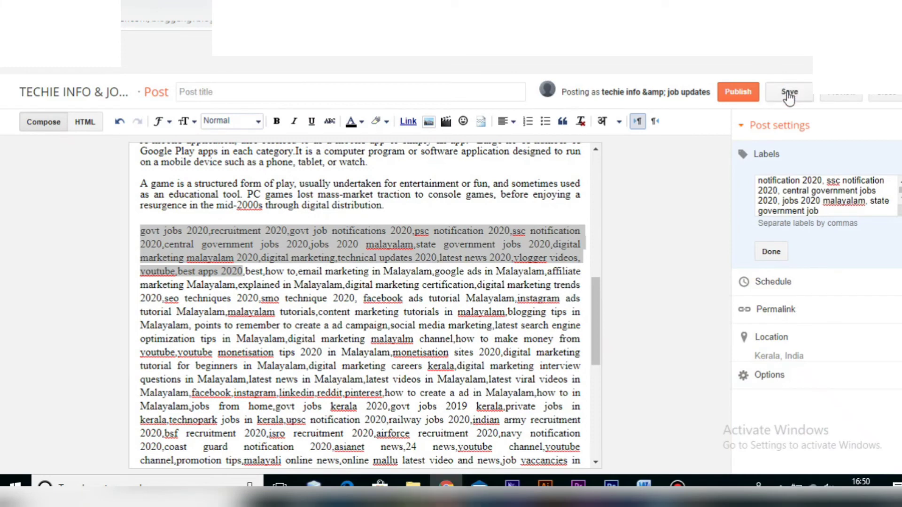
Step: Preview the post and examine its heading, body text, "youtube" link, labels, location and comment area
click(838, 98)
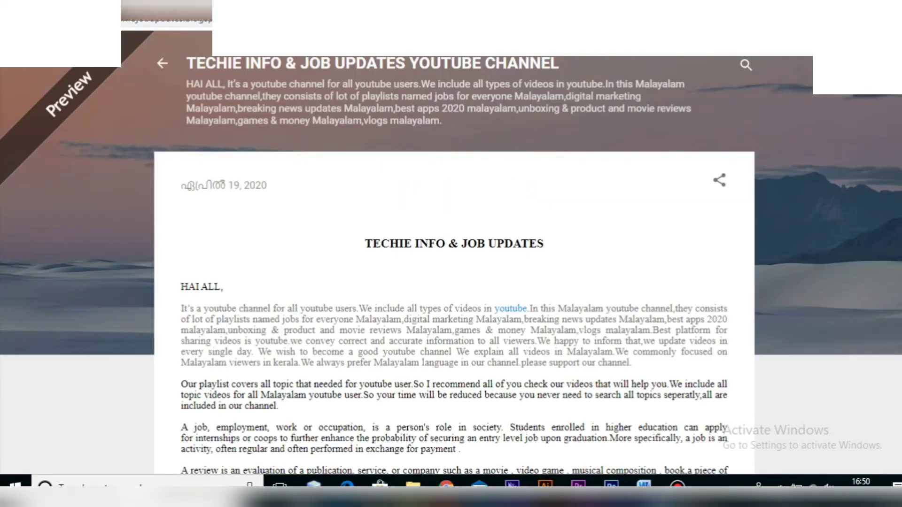
scroll(219, 136, down, 3)
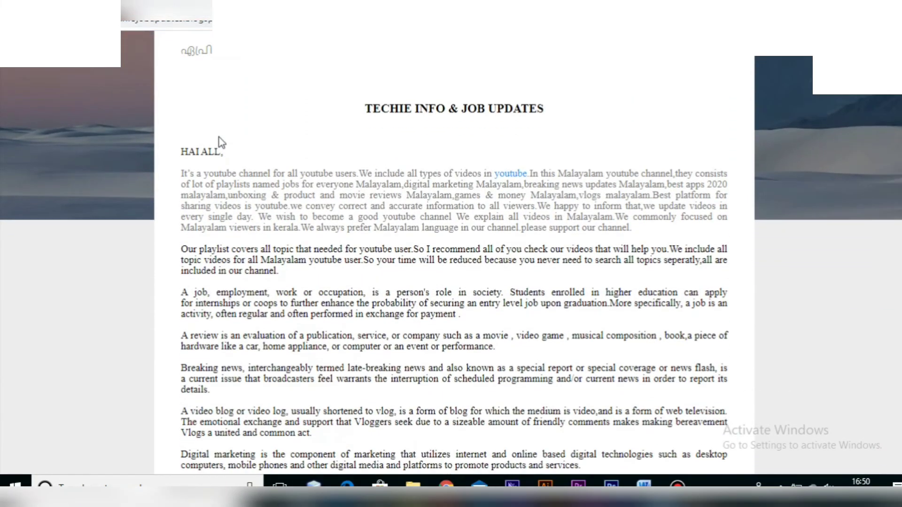
scroll(219, 137, up, 2)
scroll(221, 140, down, 1)
scroll(221, 141, down, 10)
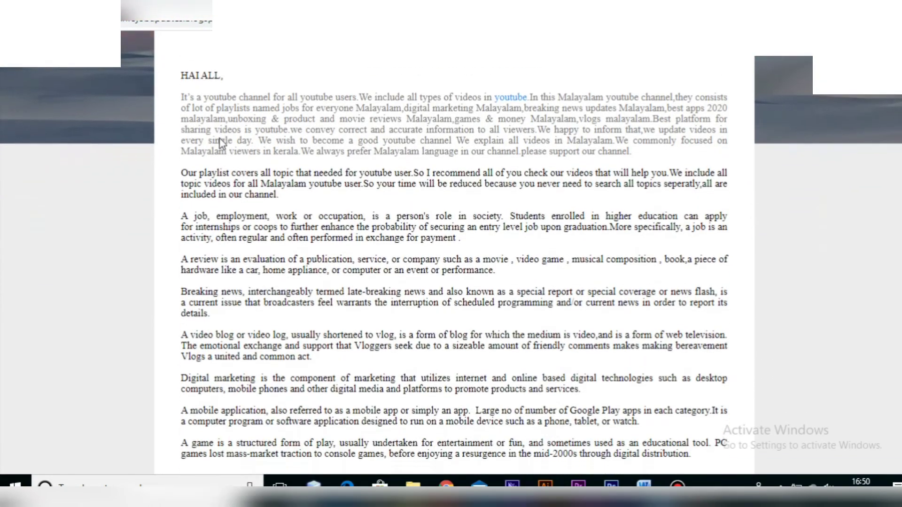
scroll(221, 140, down, 9)
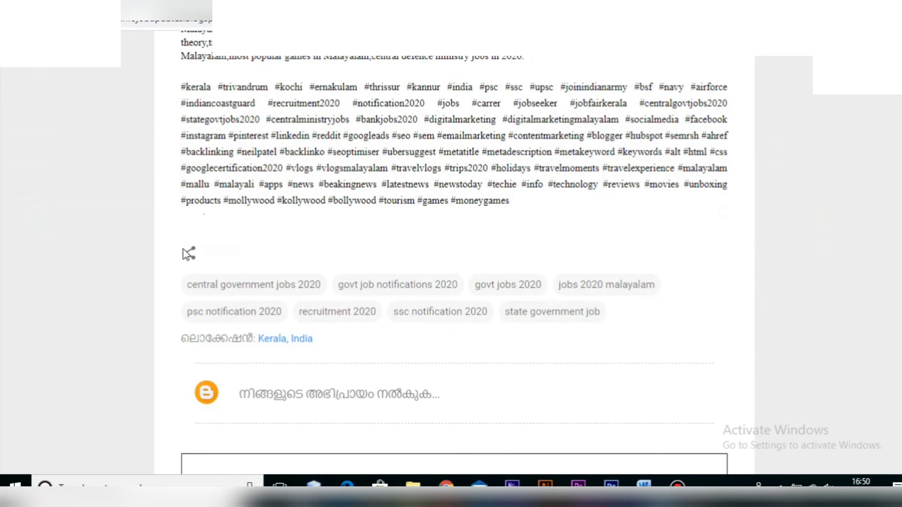
scroll(271, 329, down, 3)
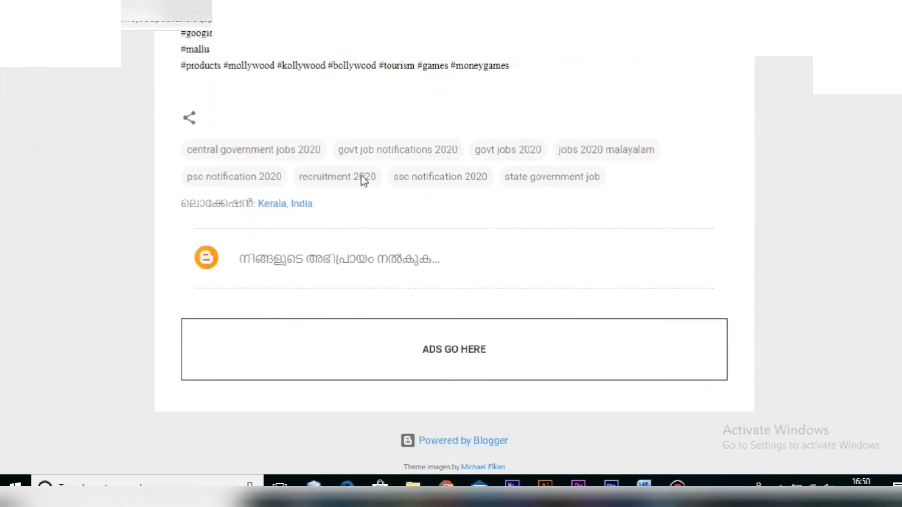
scroll(368, 375, down, 1)
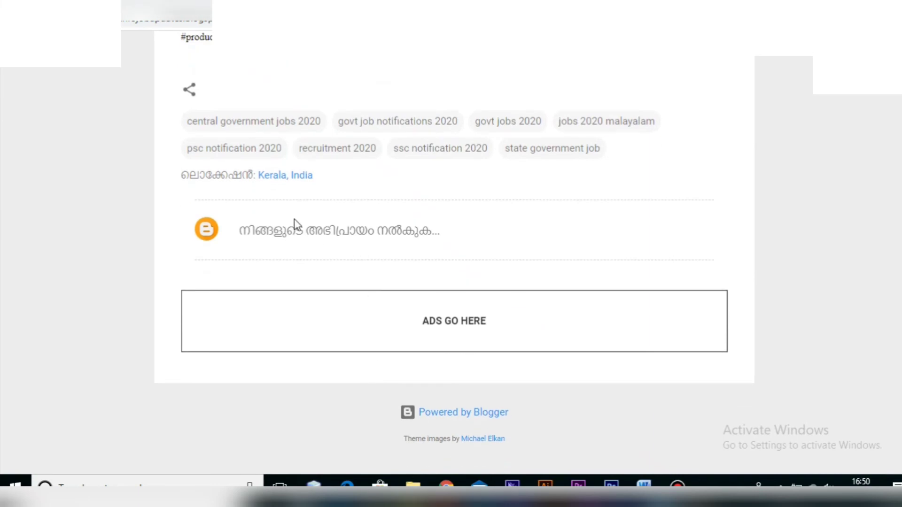
scroll(373, 246, up, 10)
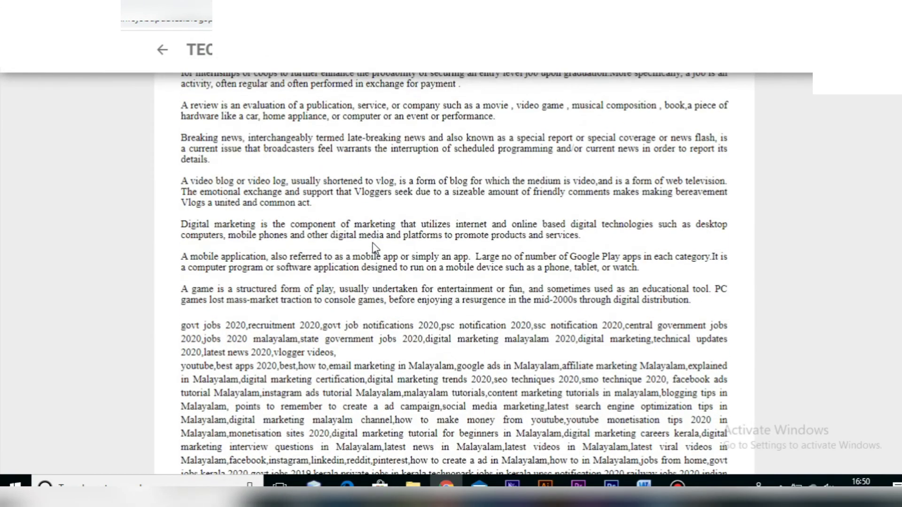
scroll(373, 242, up, 8)
scroll(527, 180, down, 2)
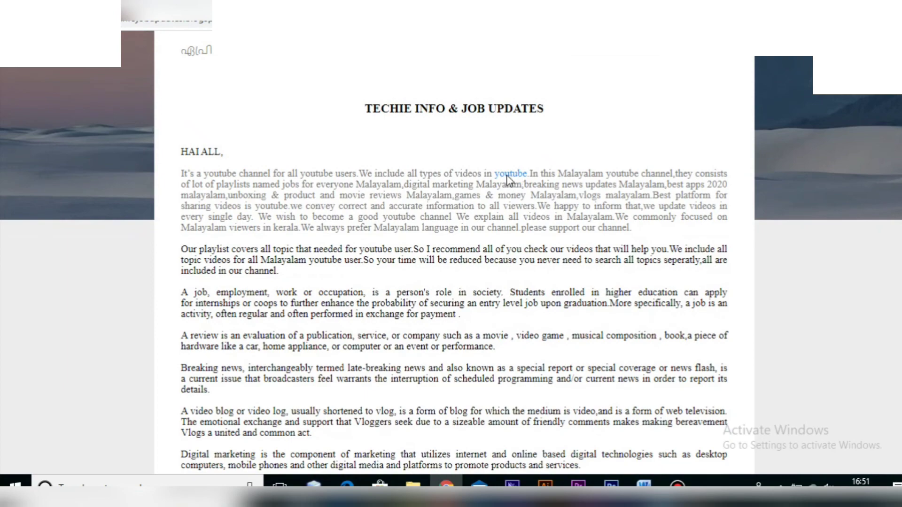
scroll(512, 179, up, 3)
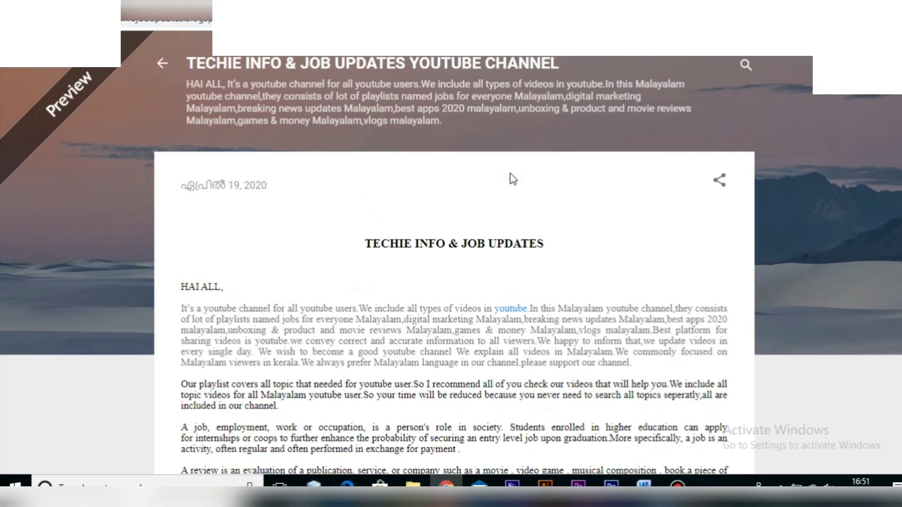
Step: Close the preview and publish the post
key(ctrl+w)
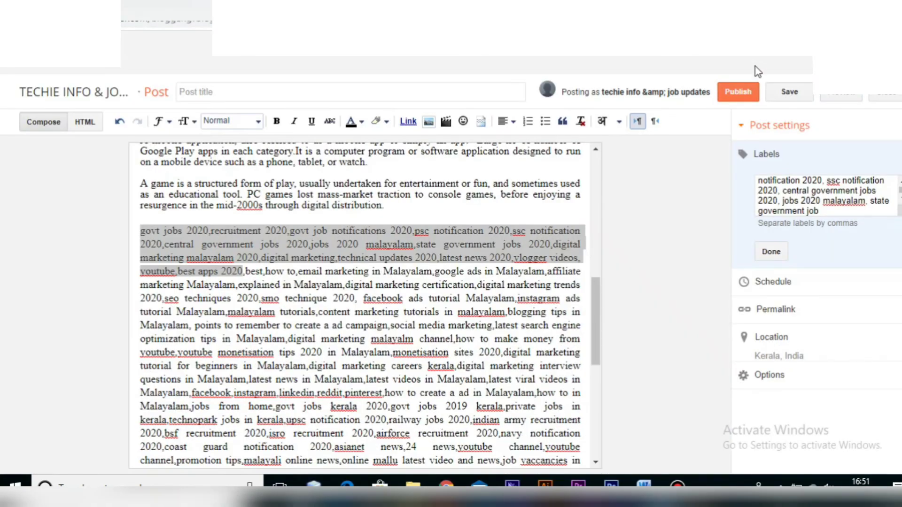
click(734, 93)
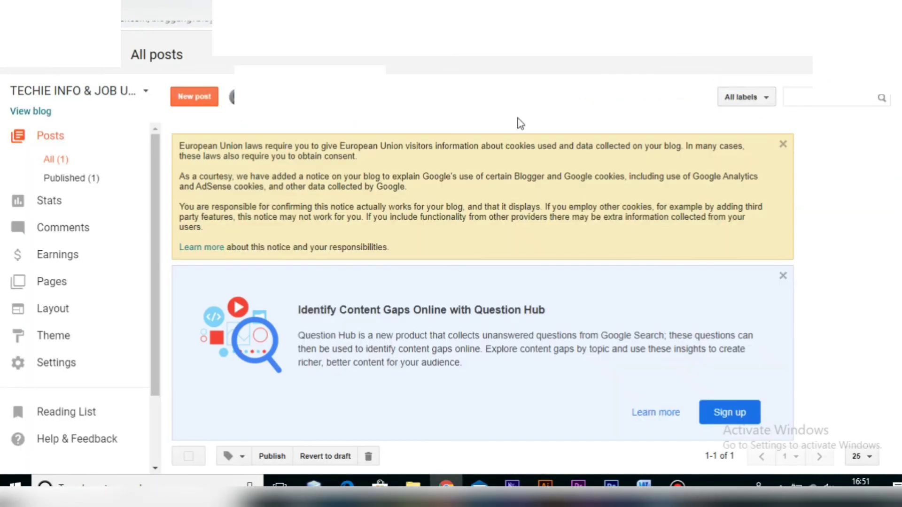
Step: Reopen the published post for editing, title it "YOUTUBE CHANNEL FOR ALL USERS,INCLUDING ALL TYPES OF VIDEOS" and update it
scroll(504, 134, down, 1)
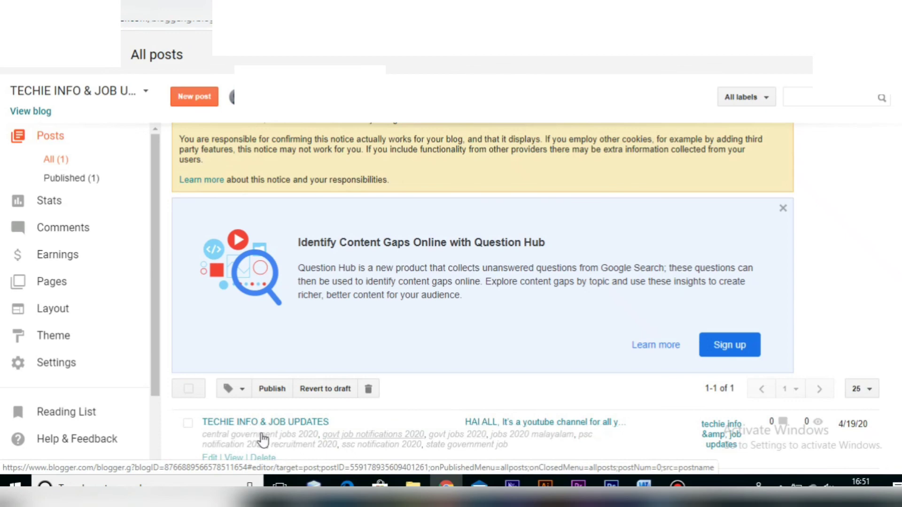
click(209, 457)
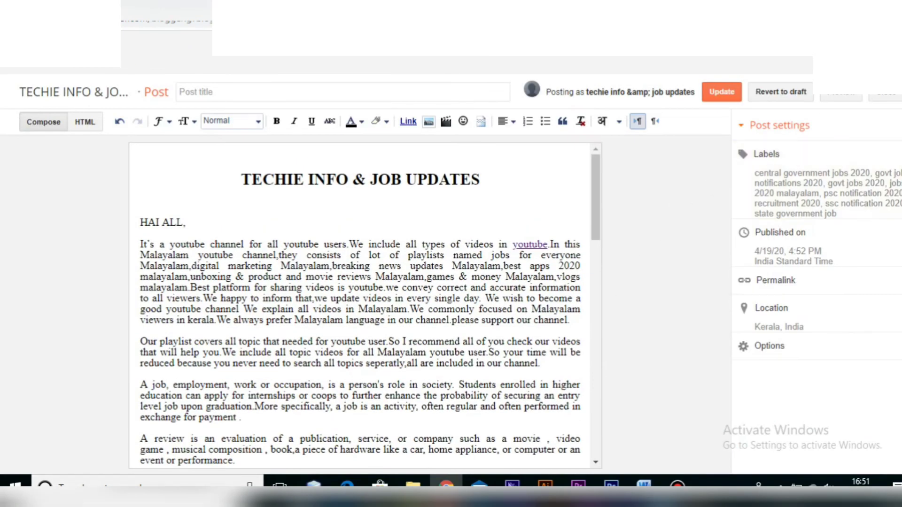
click(193, 92)
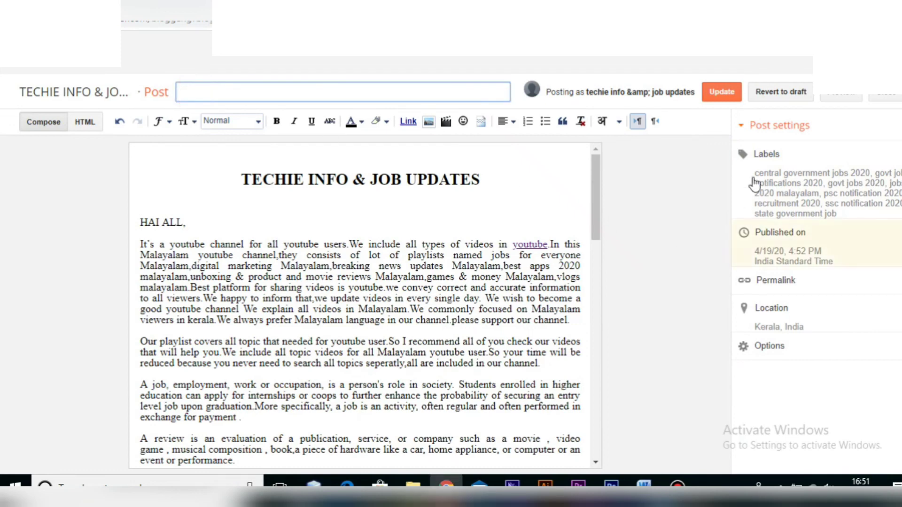
text(YOUTUBE CHANNEL FOR ALL USERS,INCLUDING ALL TYPES OF VIDEOS)
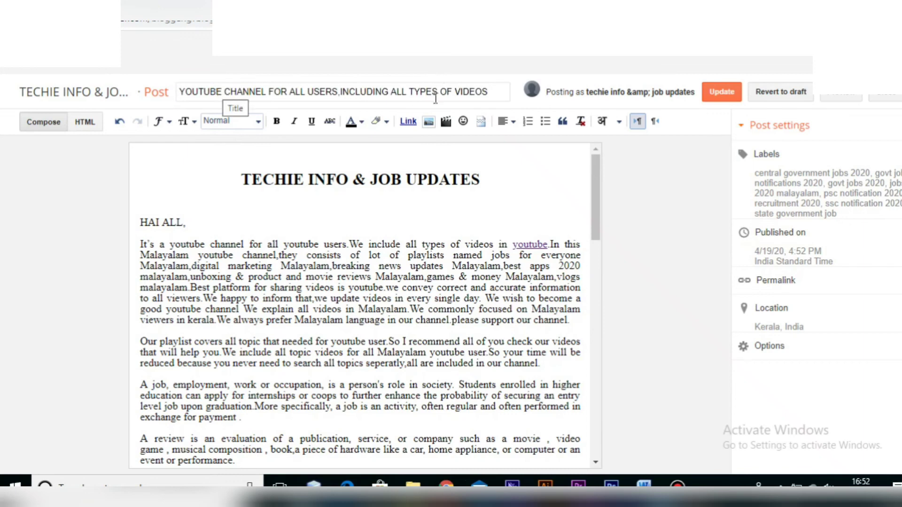
click(505, 94)
click(713, 91)
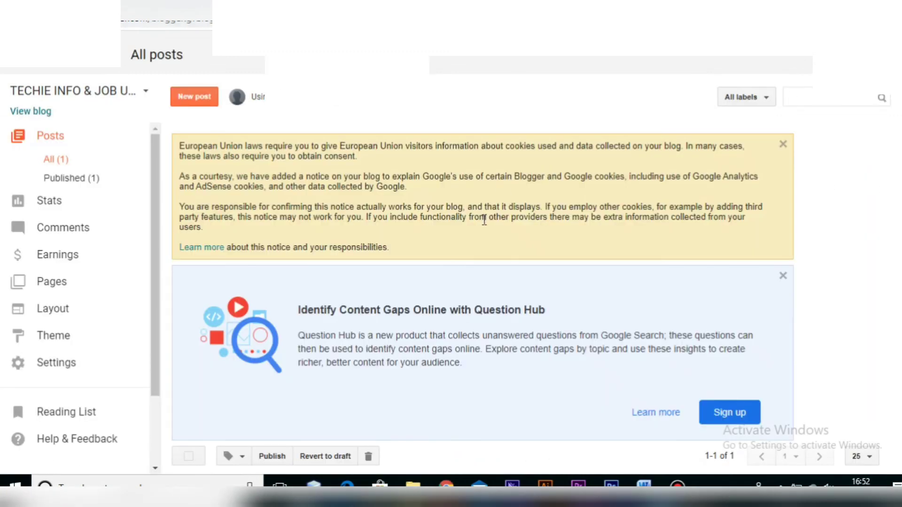
Step: View the retitled post on the live blog and test the "youtube" link in its first paragraph
scroll(484, 220, down, 1)
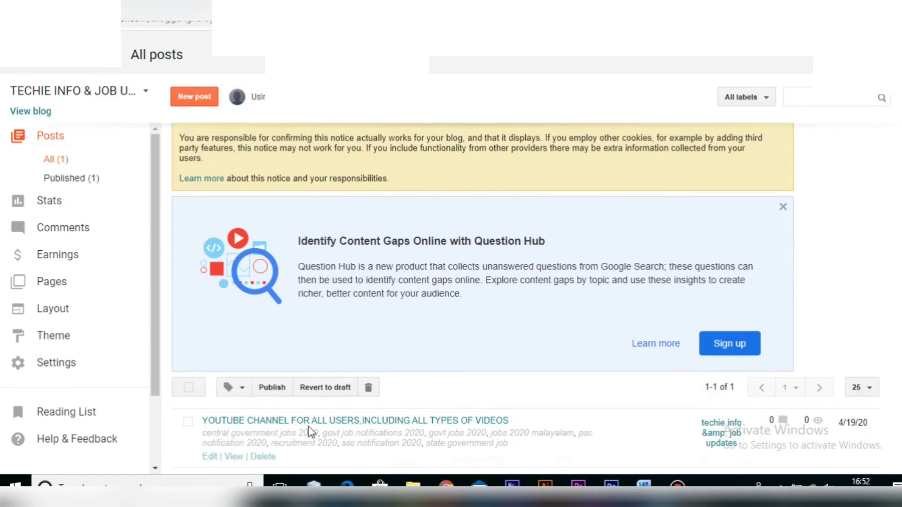
click(235, 457)
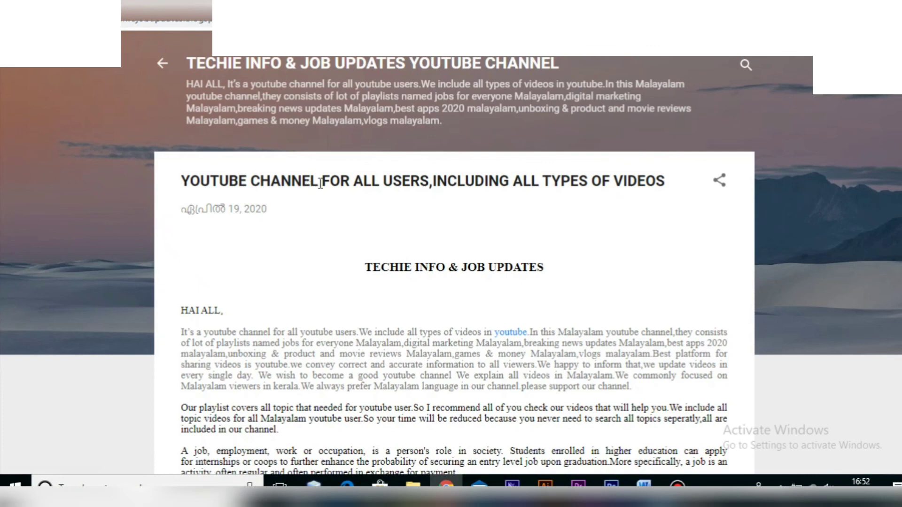
scroll(320, 183, down, 2)
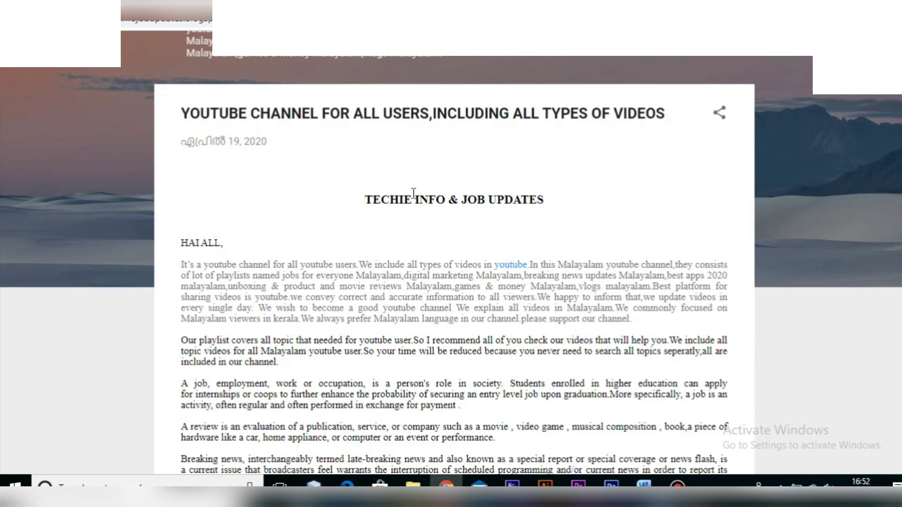
scroll(413, 195, down, 4)
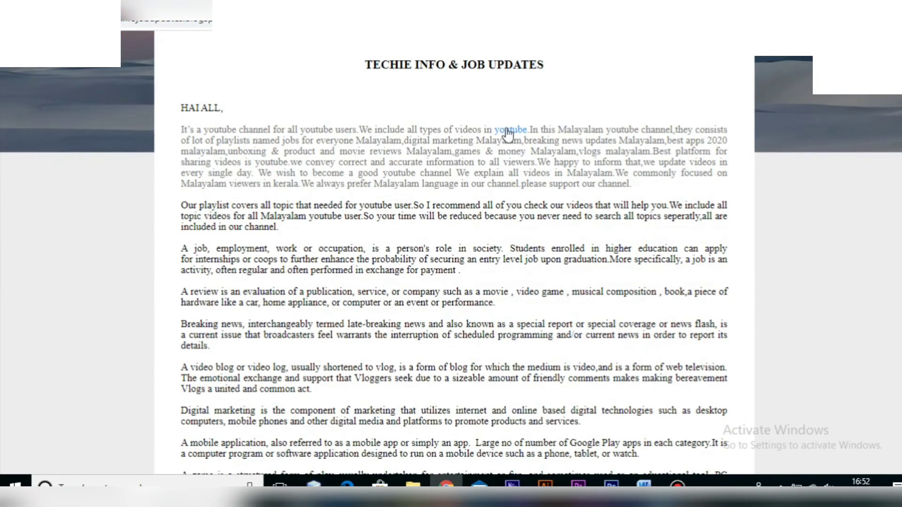
click(507, 130)
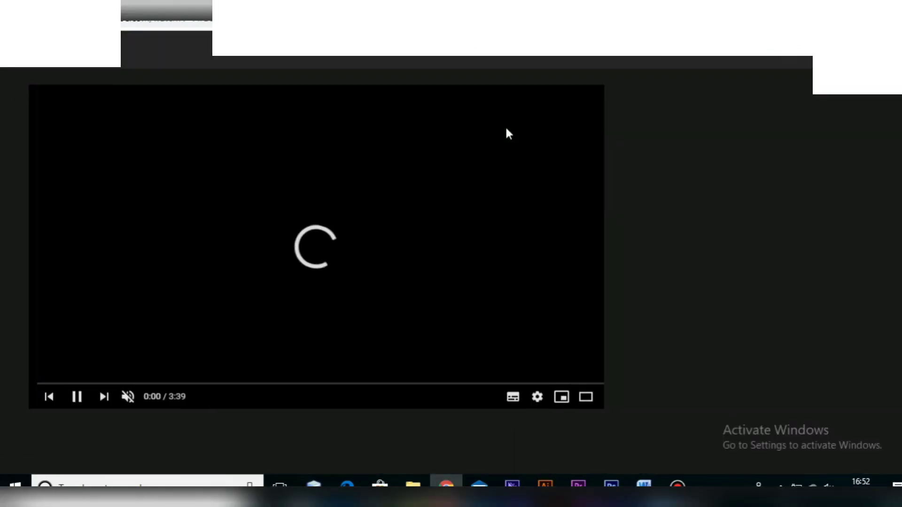